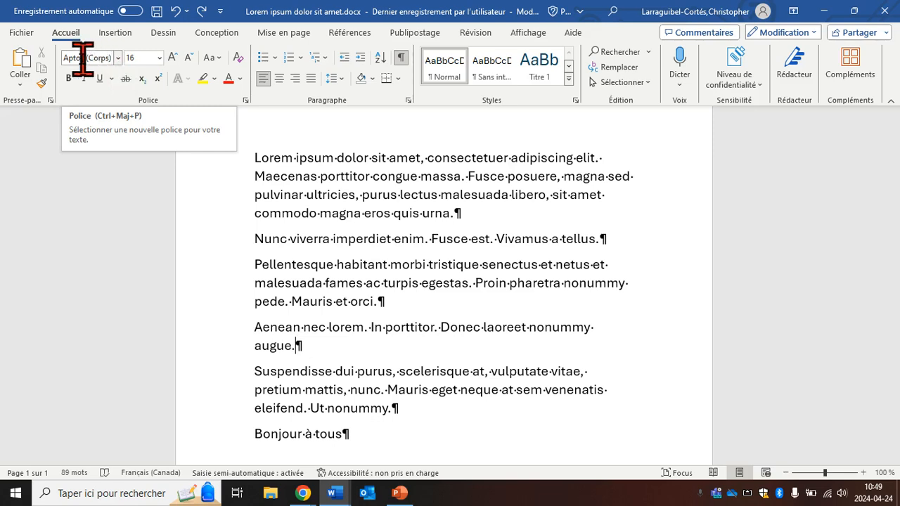
left_click(118, 58)
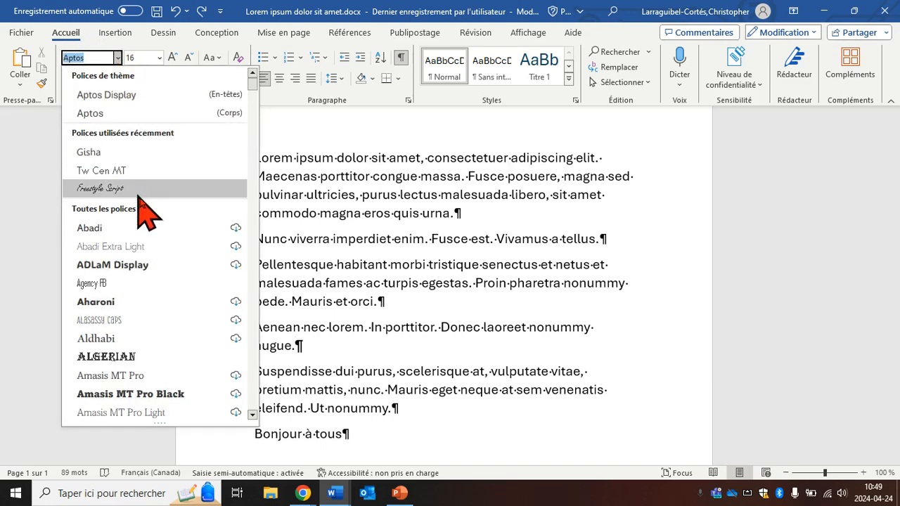
scroll(176, 237, "down", 1)
scroll(170, 221, "down", 10)
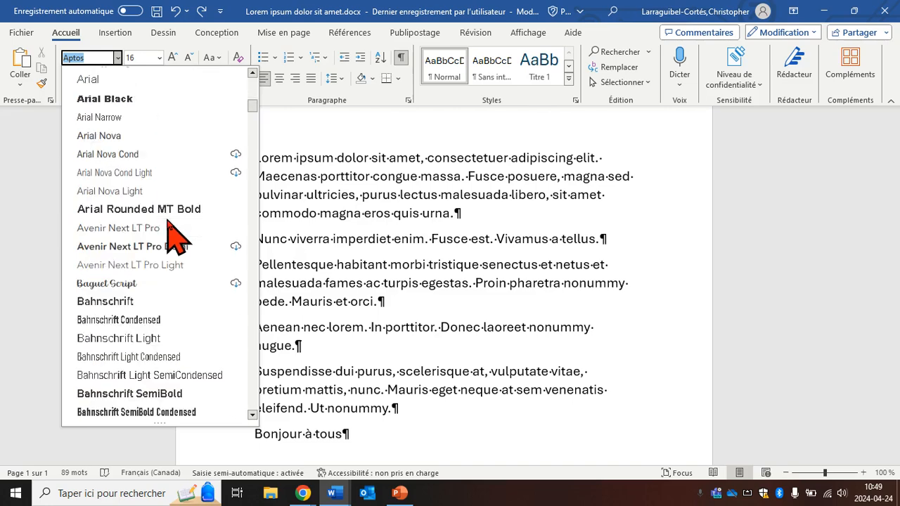
scroll(170, 232, "down", 6)
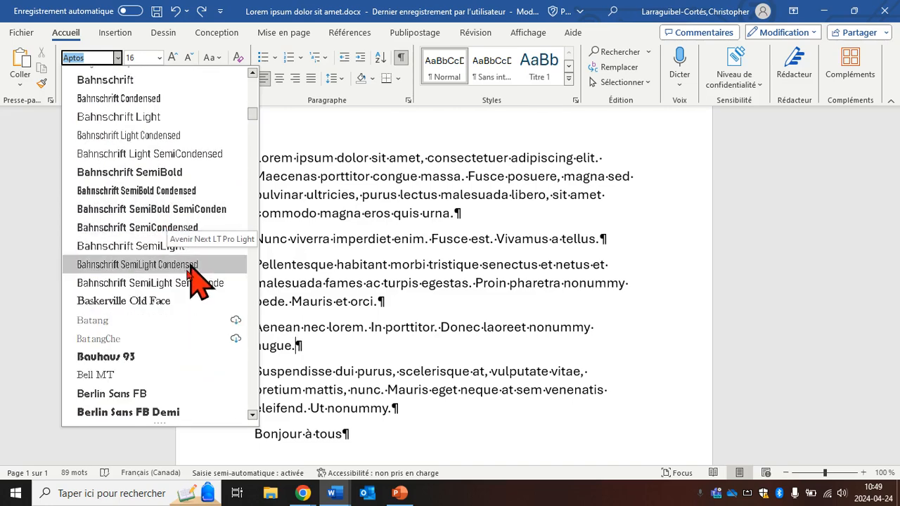
scroll(176, 292, "up", 3)
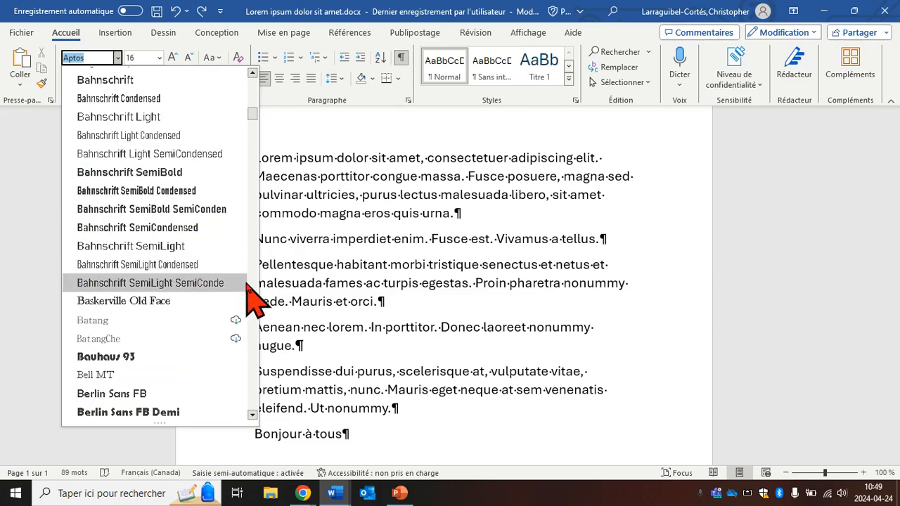
left_click(490, 223)
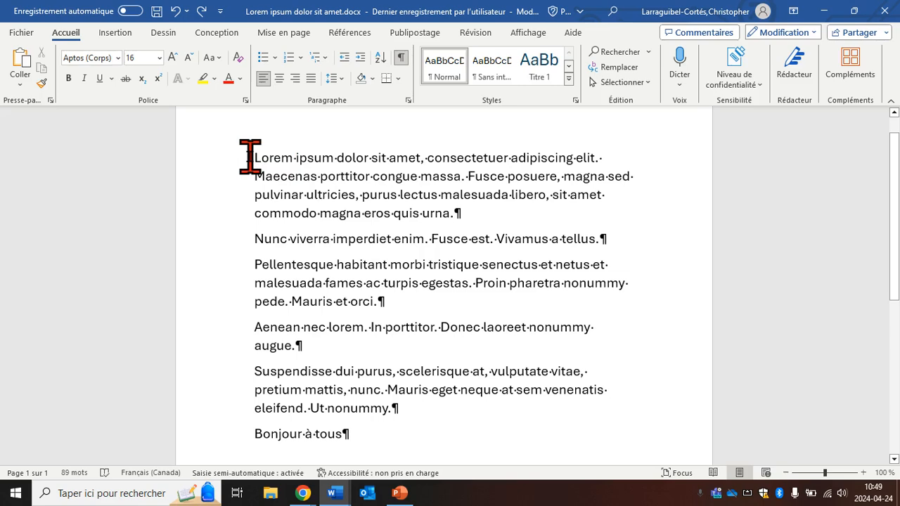
Change the font of the first paragraph, starting with "Lorem ipsum", to Bookman Old Style
left_click_drag(253, 157, 460, 213)
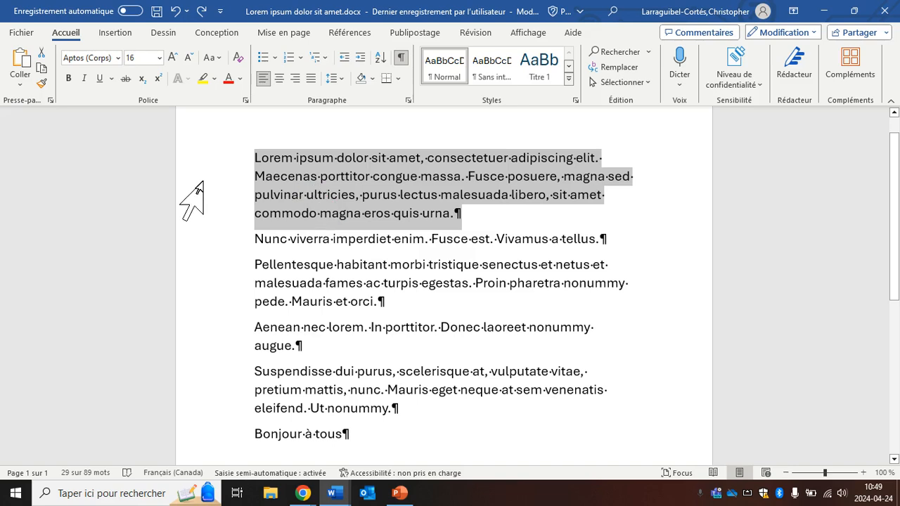
left_click(118, 58)
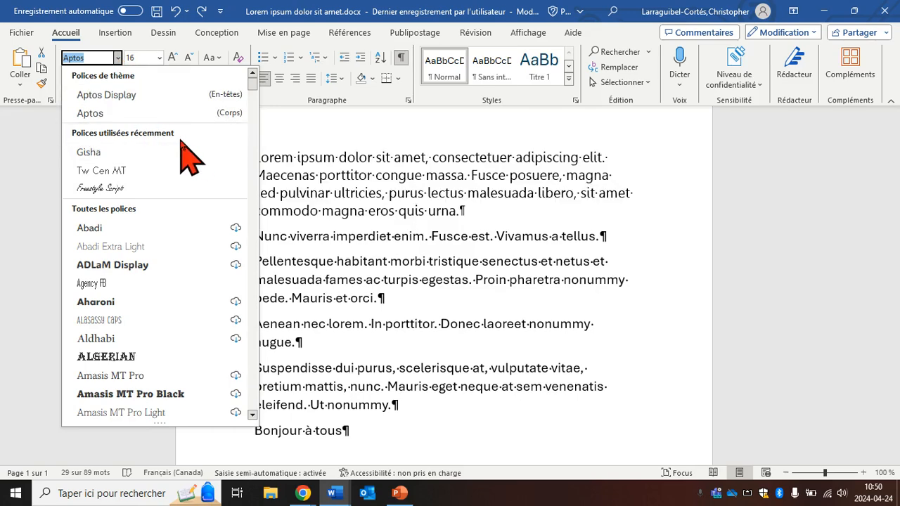
scroll(184, 151, "down", 10)
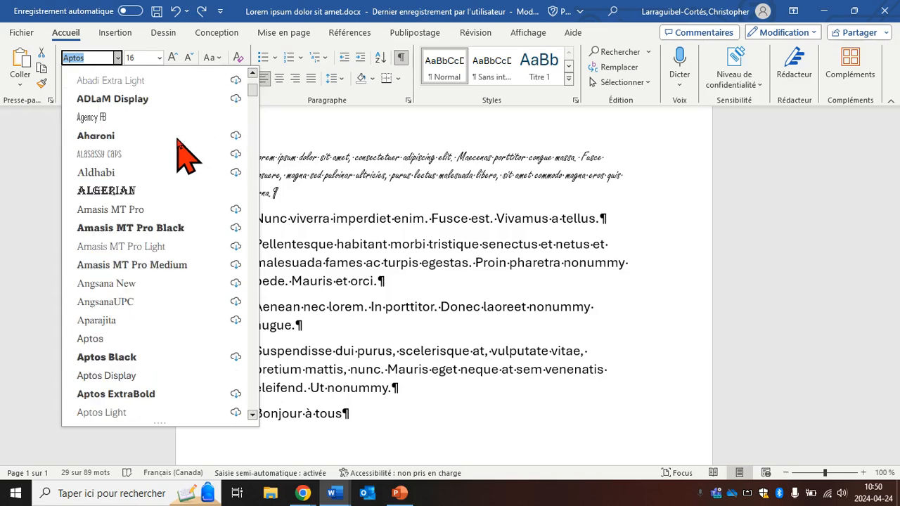
scroll(172, 148, "down", 9)
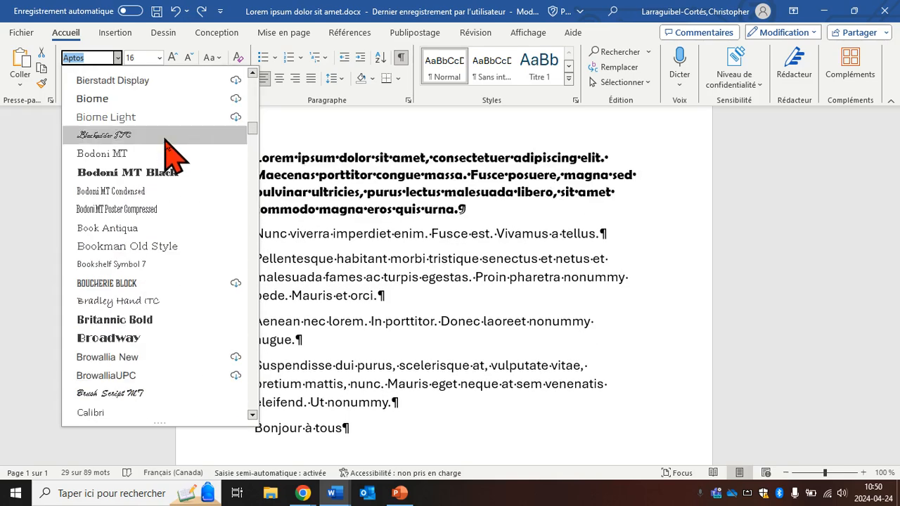
left_click(149, 247)
left_click(506, 306)
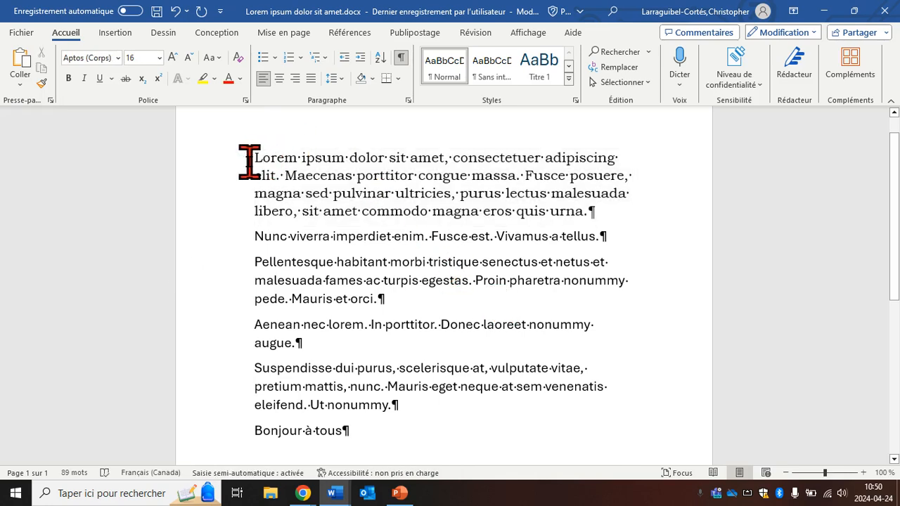
left_click_drag(254, 161, 393, 197)
left_click(437, 236)
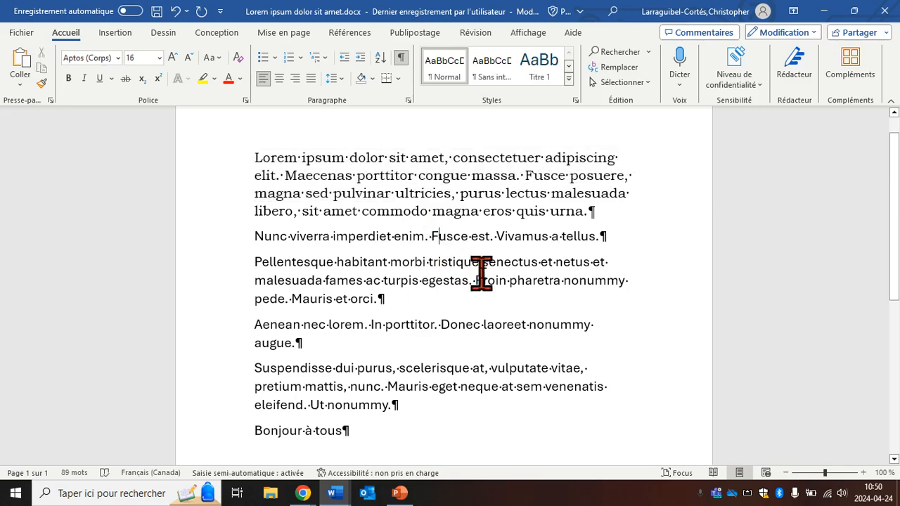
scroll(402, 302, "down", 1)
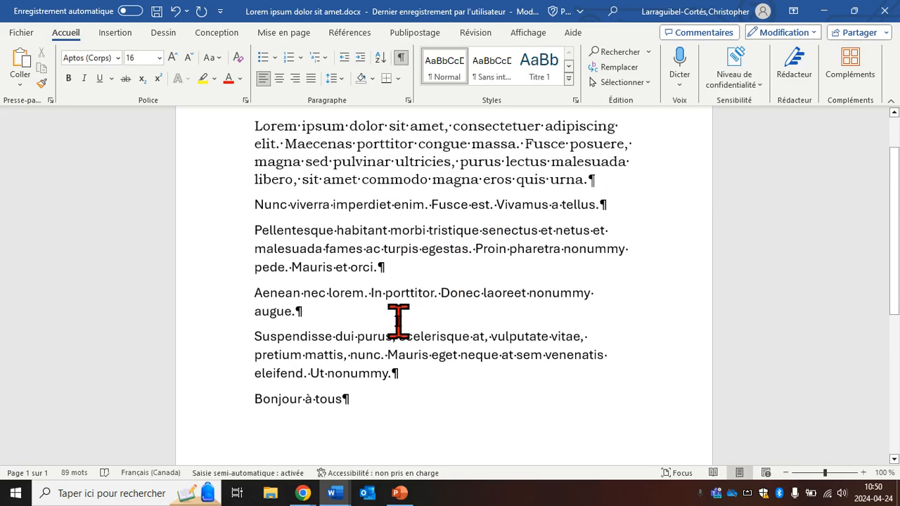
scroll(426, 320, "up", 1)
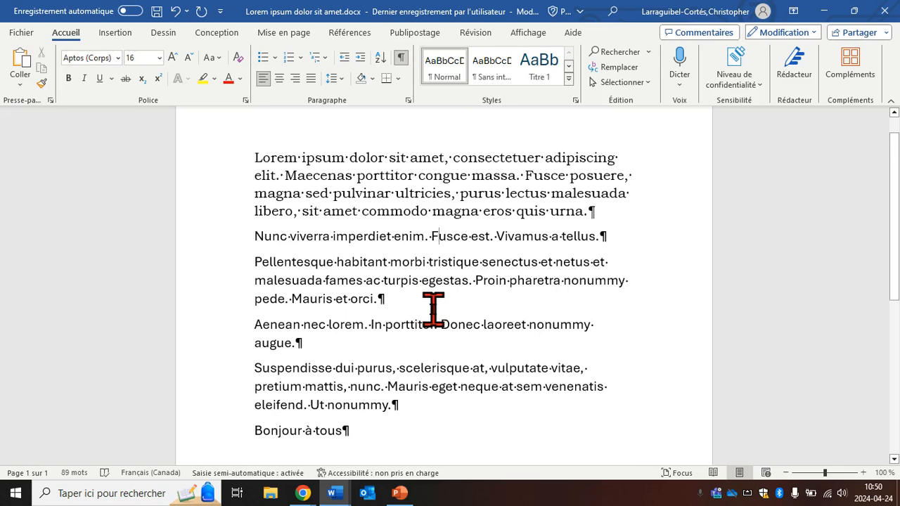
scroll(430, 310, "up", 1)
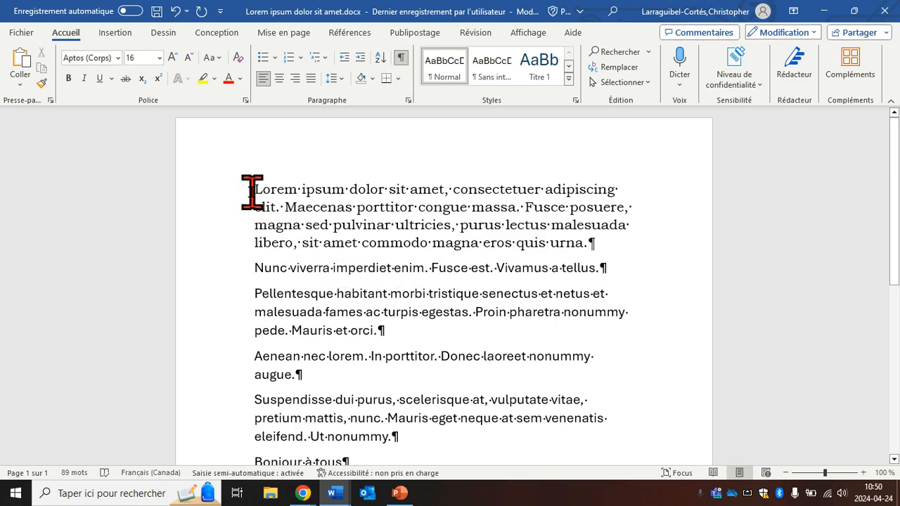
Set the font size of the whole first paragraph to 30
left_click_drag(253, 189, 585, 245)
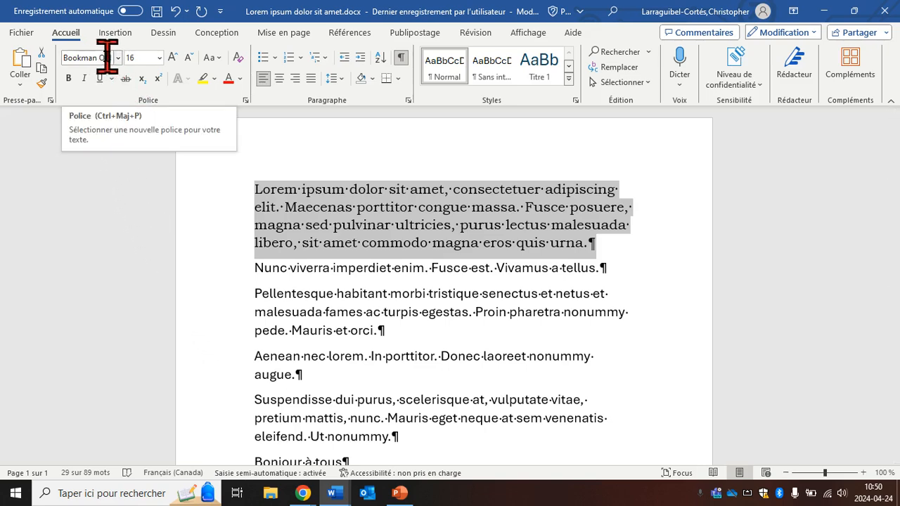
left_click(160, 59)
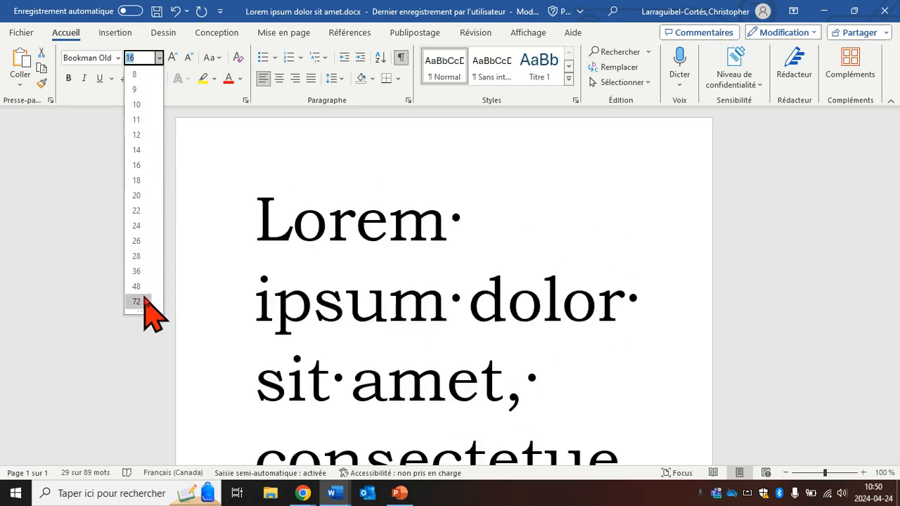
left_click(140, 58)
left_click(140, 59)
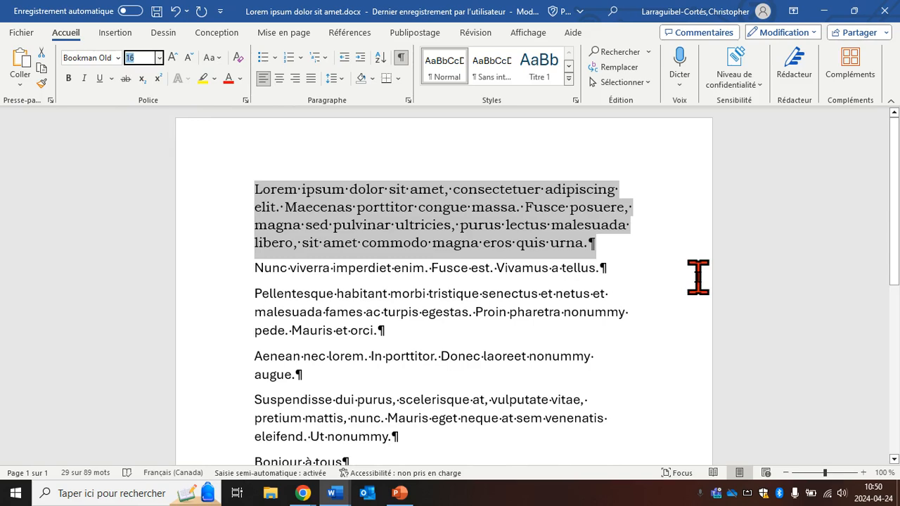
key("BackSpace")
type("30")
key("Return")
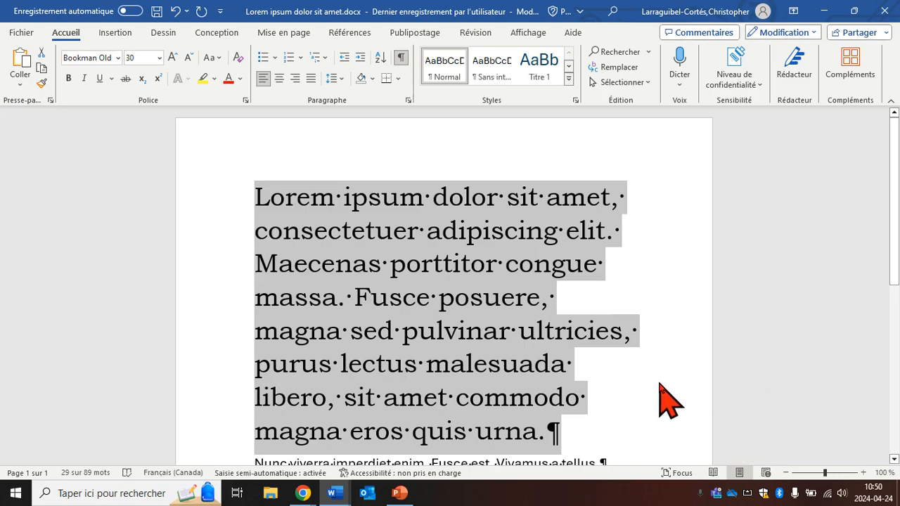
Shrink the first paragraph's text one size at a time down to 22, and deselect it
scroll(660, 385, "down", 2)
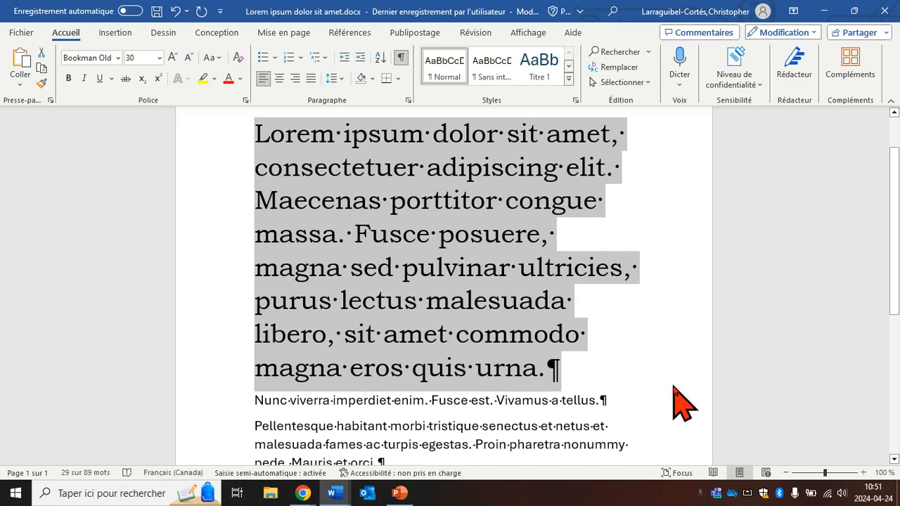
scroll(672, 397, "up", 1)
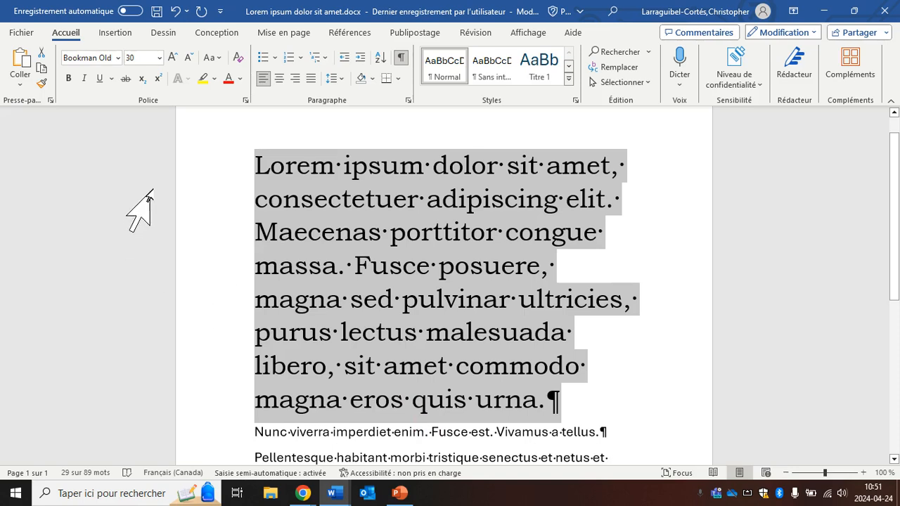
left_click(190, 59)
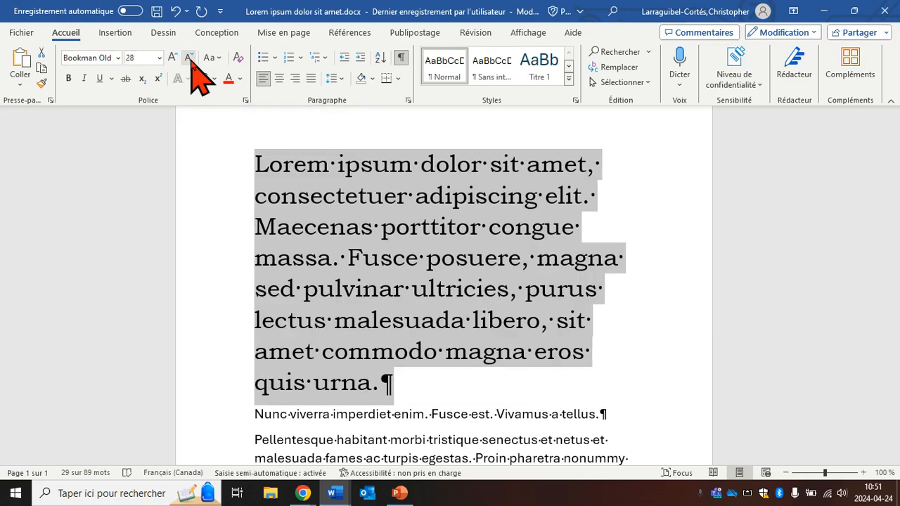
left_click(190, 59)
left_click(190, 59)
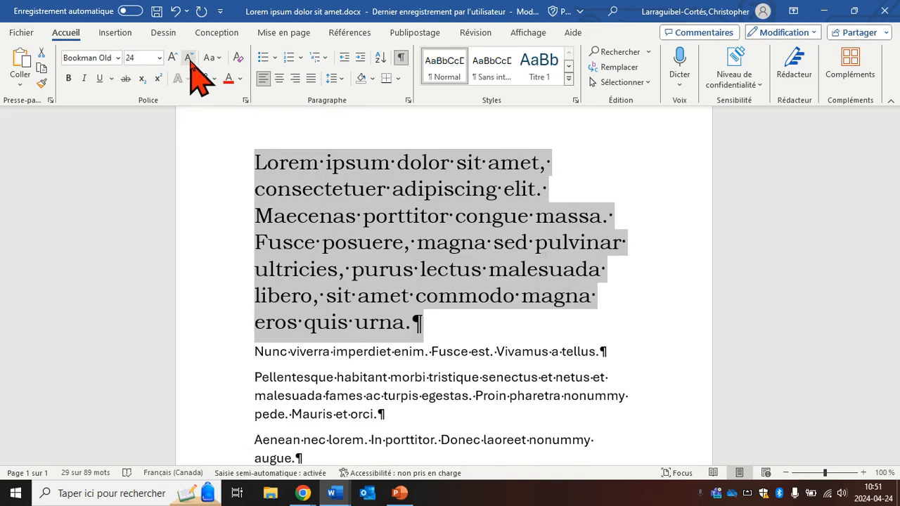
left_click(190, 60)
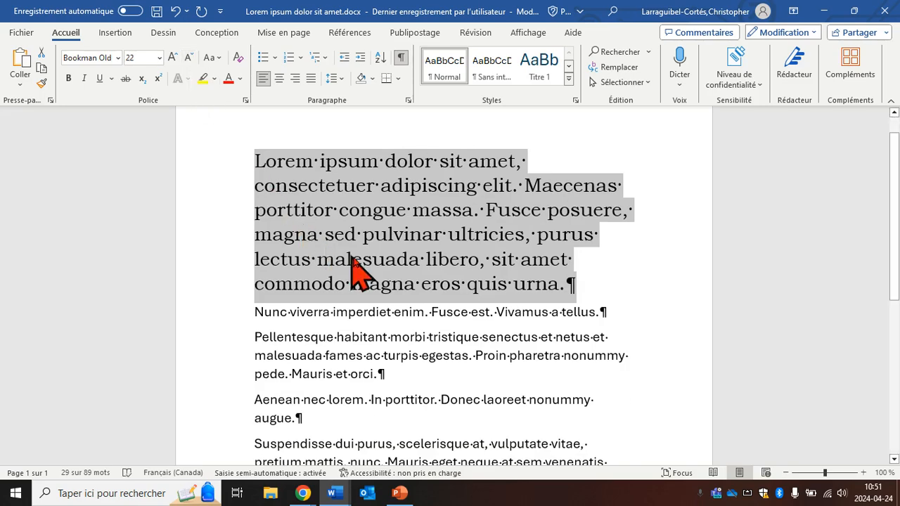
left_click(596, 283)
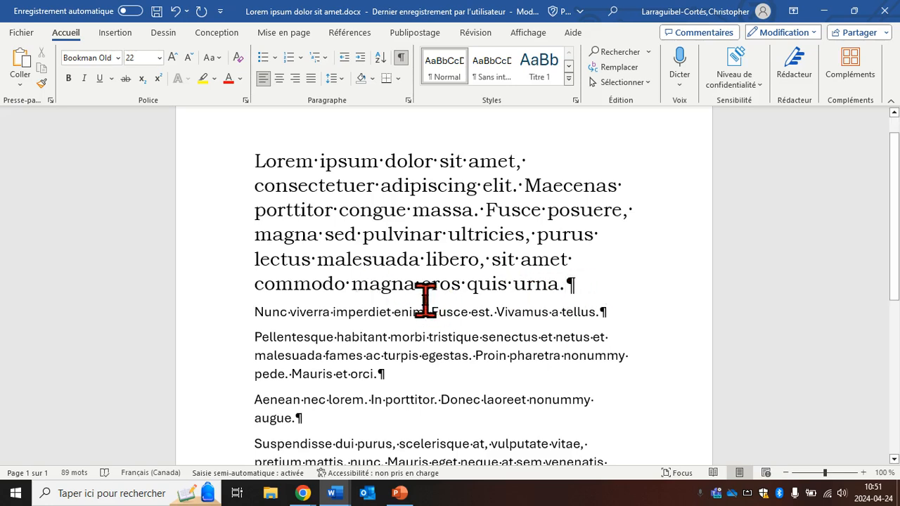
scroll(425, 302, "down", 1)
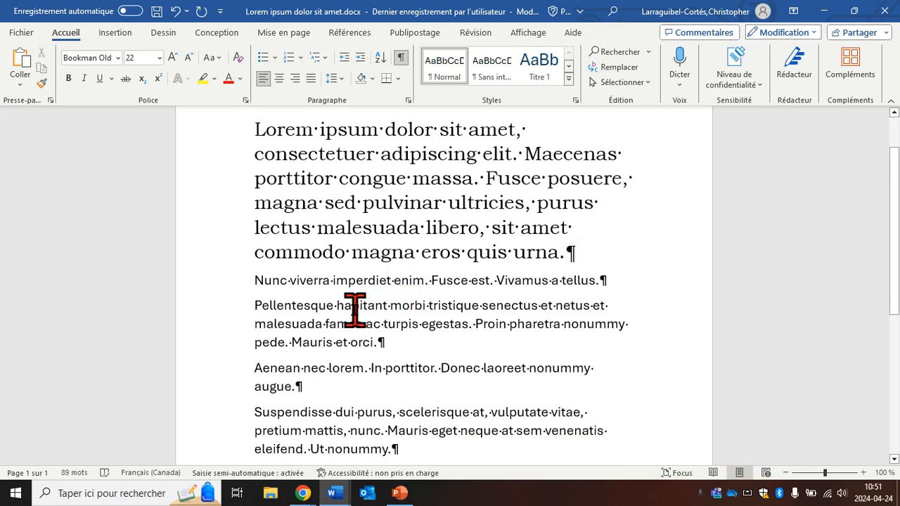
scroll(339, 306, "down", 1)
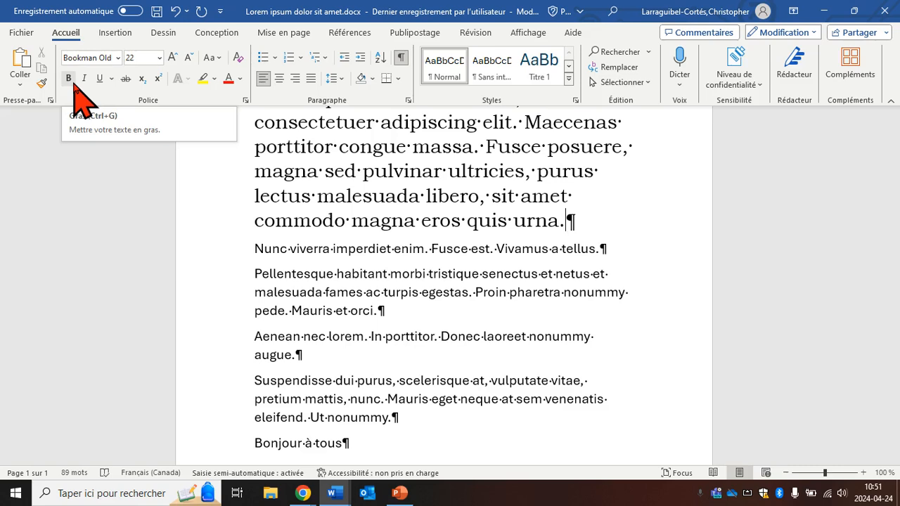
left_click(112, 78)
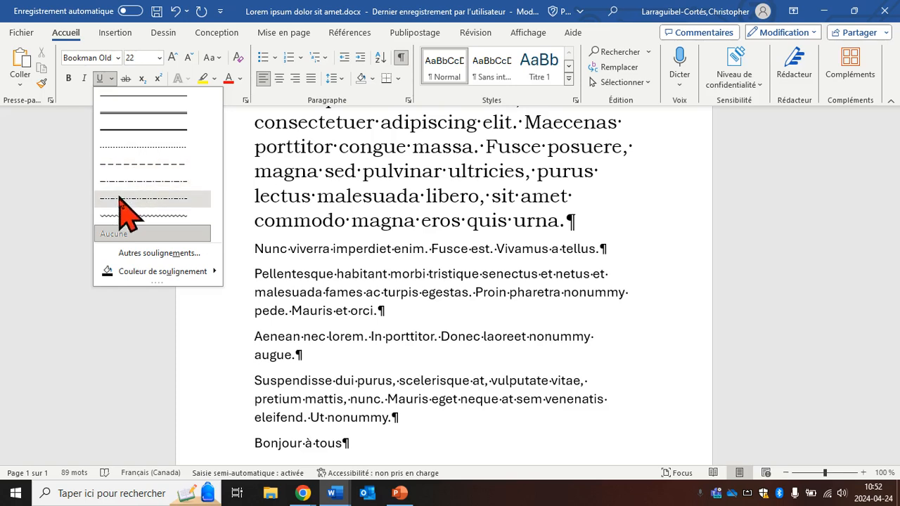
left_click(120, 342)
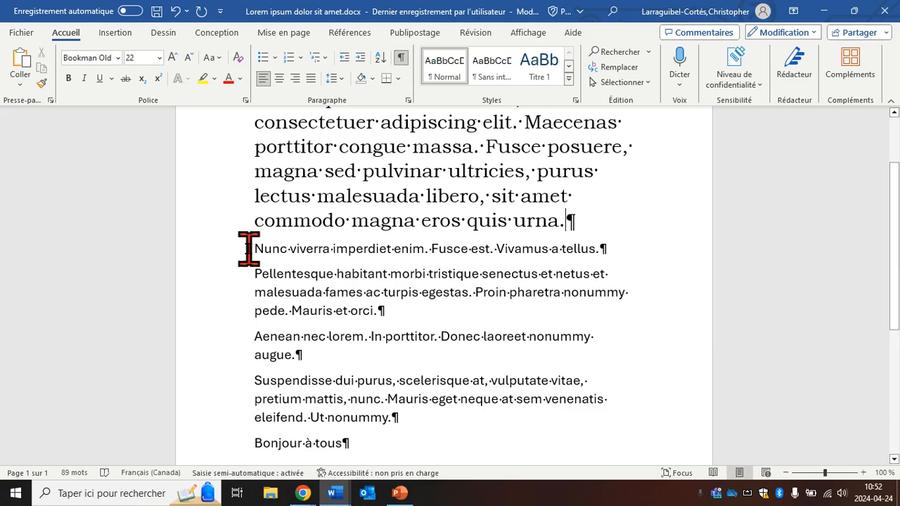
Make the second paragraph, "Nunc viverra imperdiet enim. Fusce est. Vivamus a tellus.", bold and clear the selection
left_click_drag(256, 250, 605, 253)
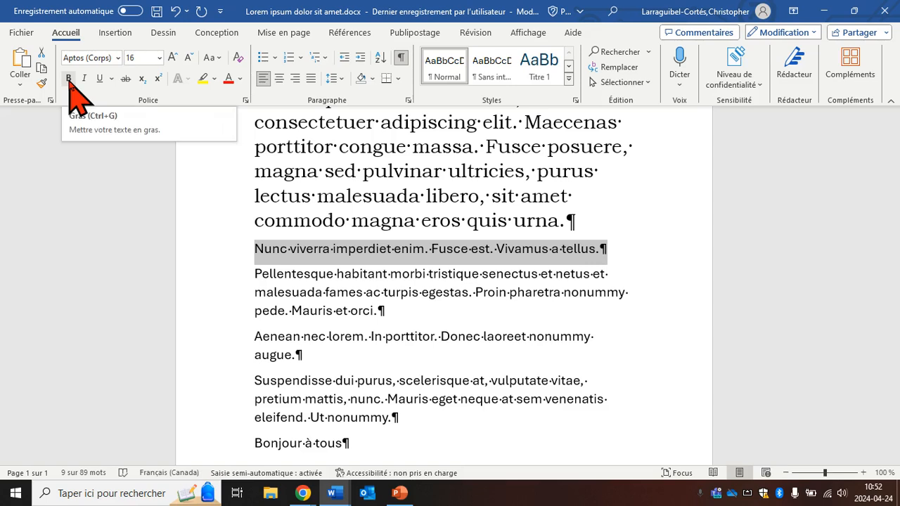
left_click(68, 79)
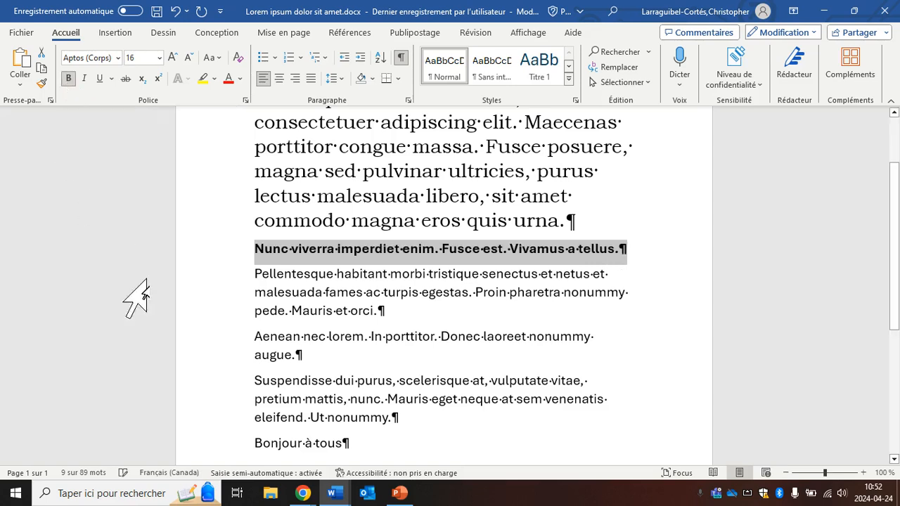
left_click(232, 339)
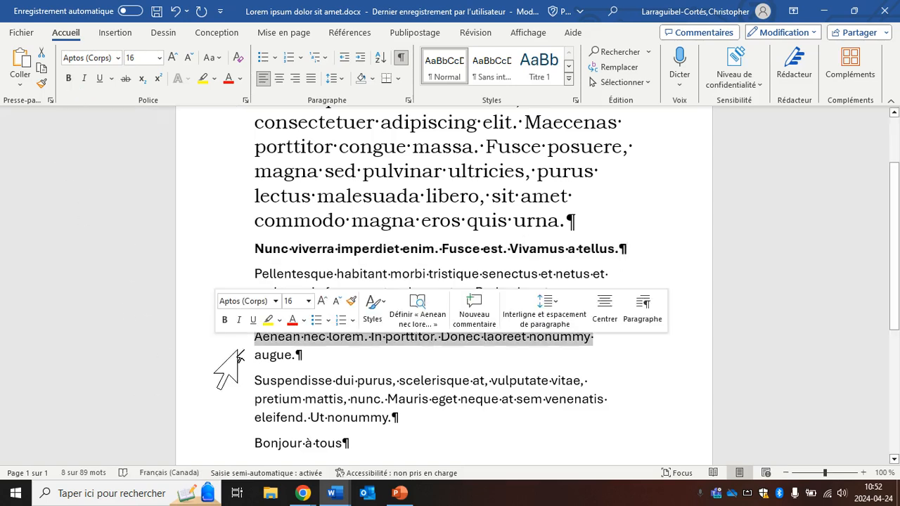
left_click(237, 357)
left_click(710, 376)
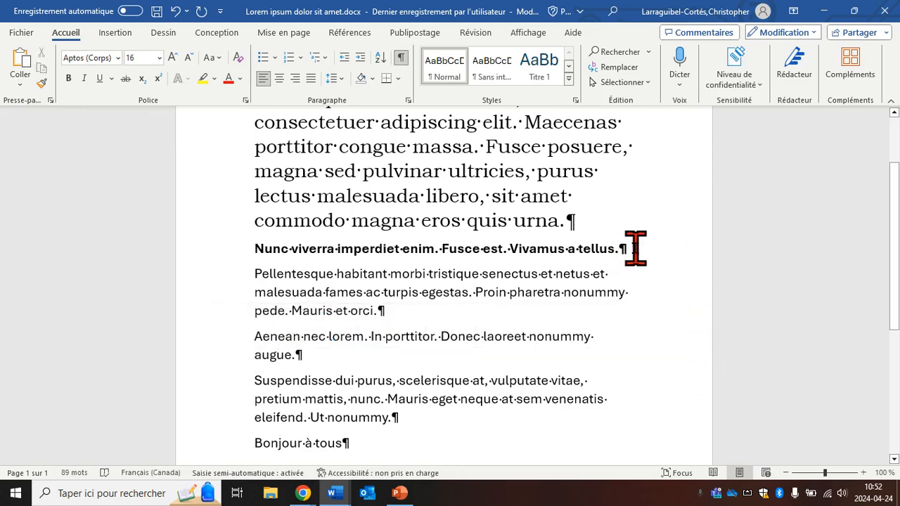
Make the second paragraph, starting with "Nunc viverra", italic with a wavy underline, and clear the selection
left_click_drag(635, 248, 251, 249)
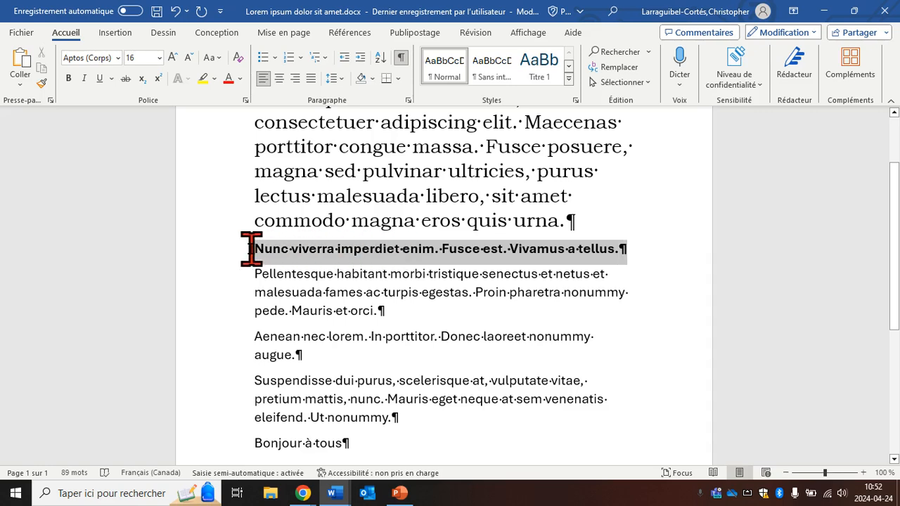
left_click(84, 79)
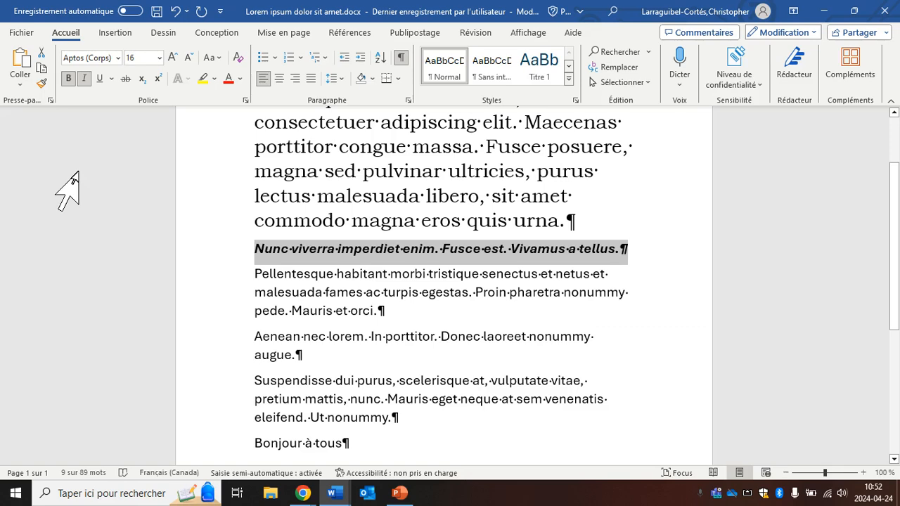
left_click(100, 78)
left_click(110, 78)
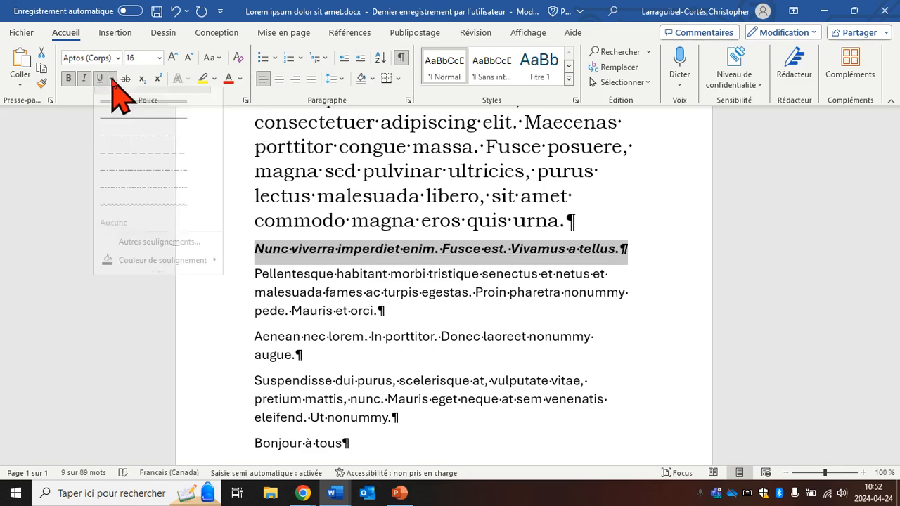
left_click(154, 217)
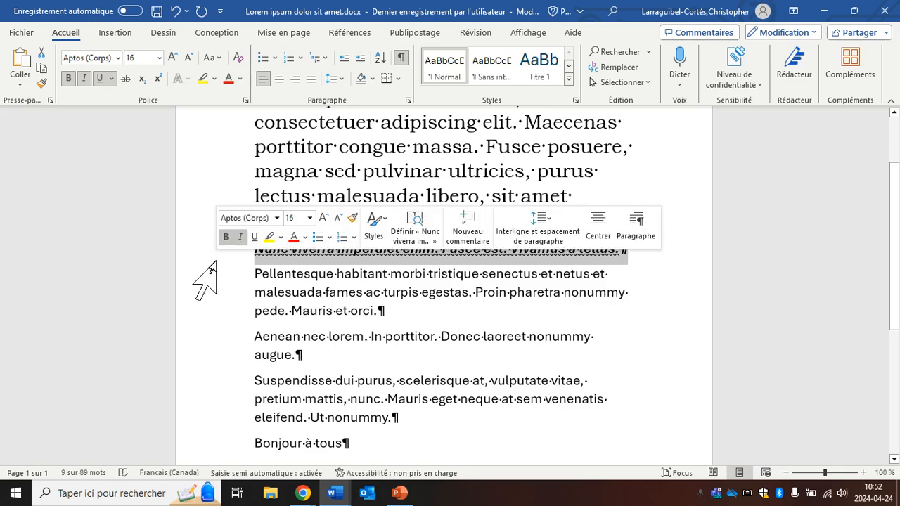
left_click(596, 312)
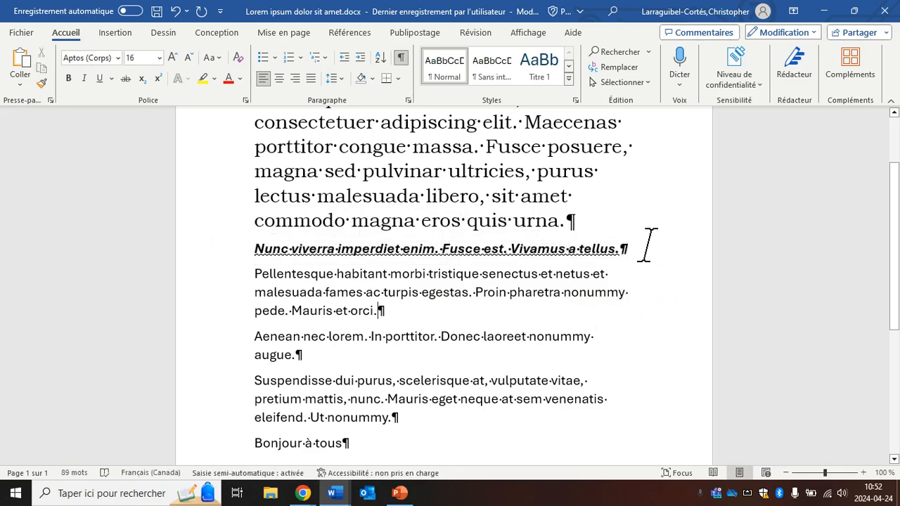
left_click(539, 248)
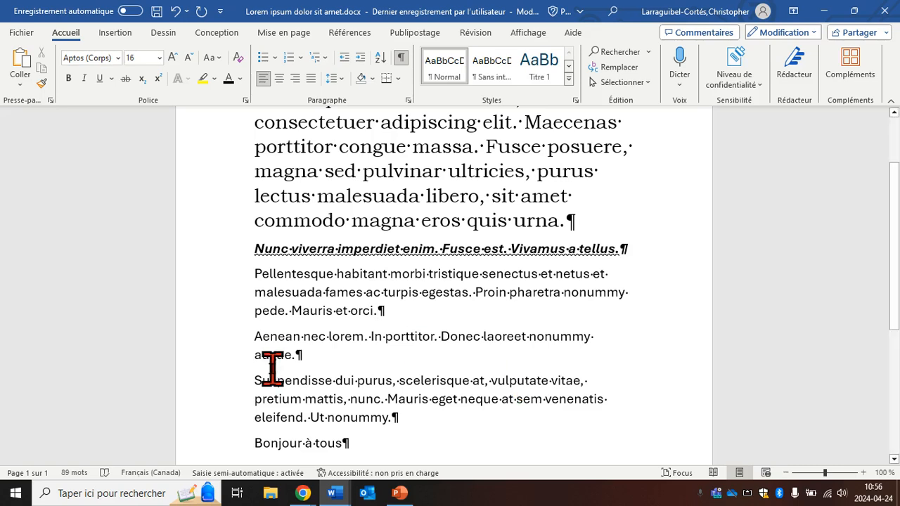
Change the font colour of the third paragraph, starting with "Pellentesque habitant", to a blue theme colour and deselect it
left_click_drag(253, 271, 376, 322)
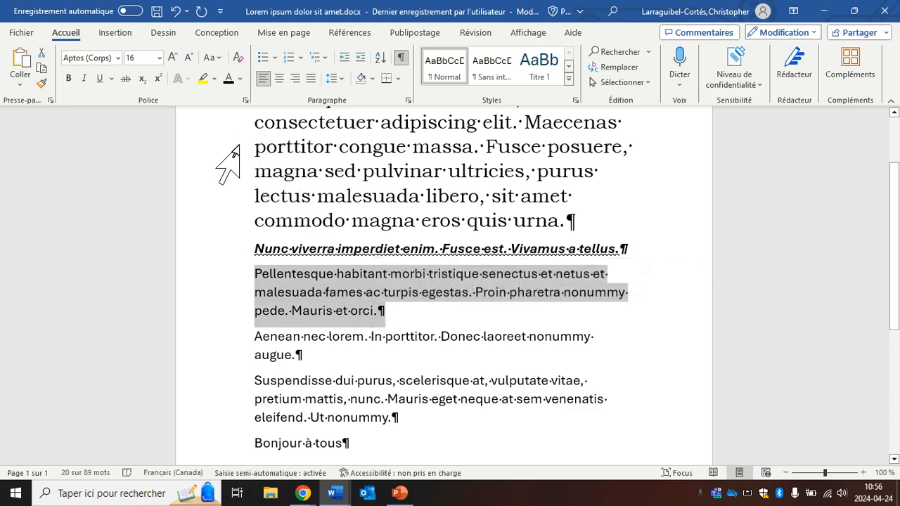
left_click(240, 79)
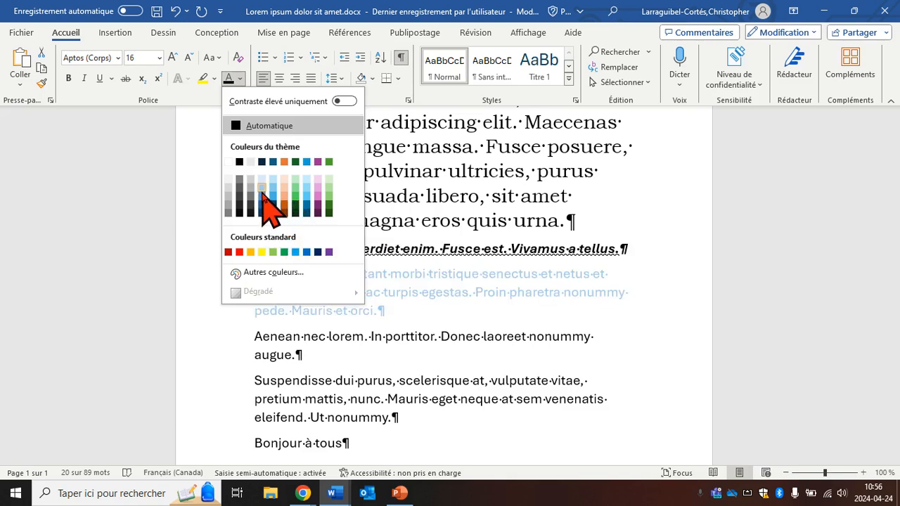
left_click(266, 208)
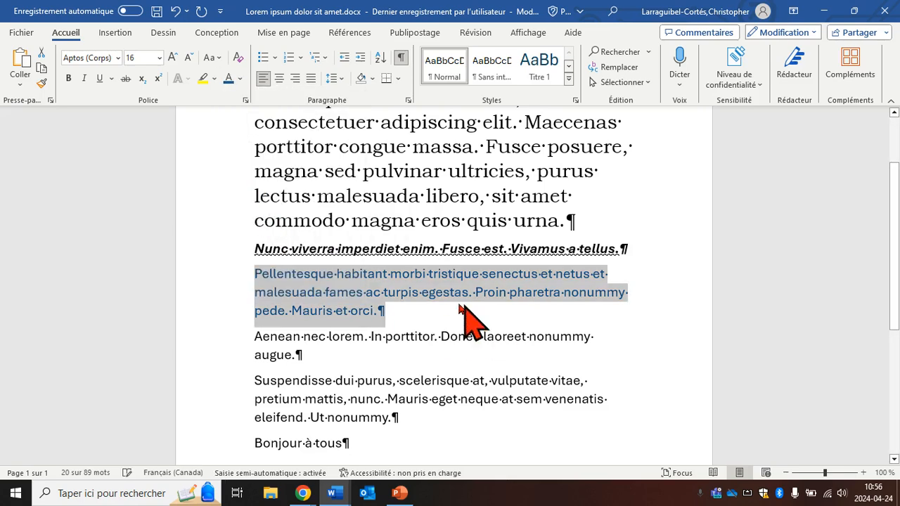
left_click(437, 294)
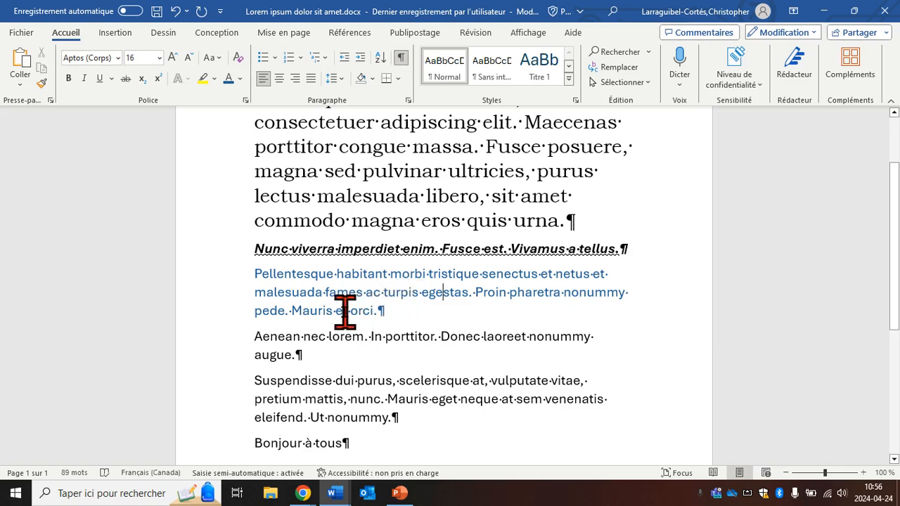
Highlight the whole third paragraph, starting with "Pellentesque habitant", in yellow
left_click_drag(251, 274, 380, 313)
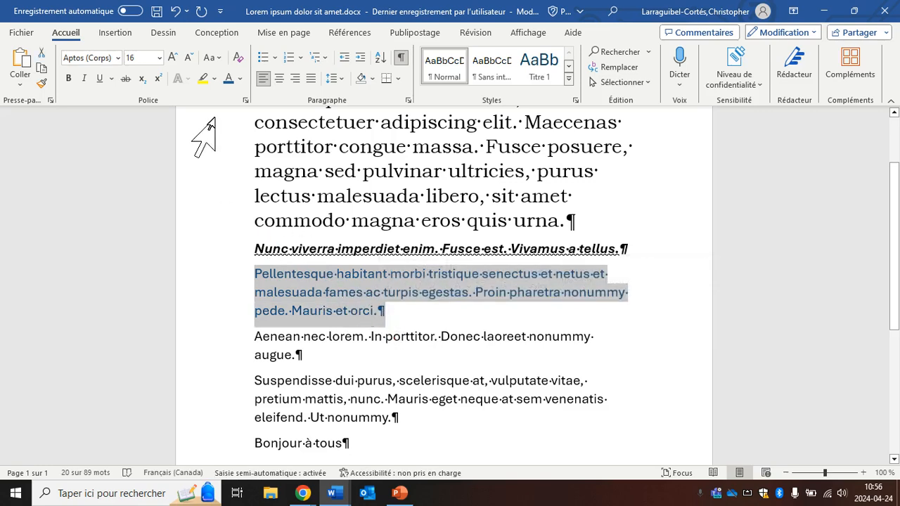
left_click(215, 79)
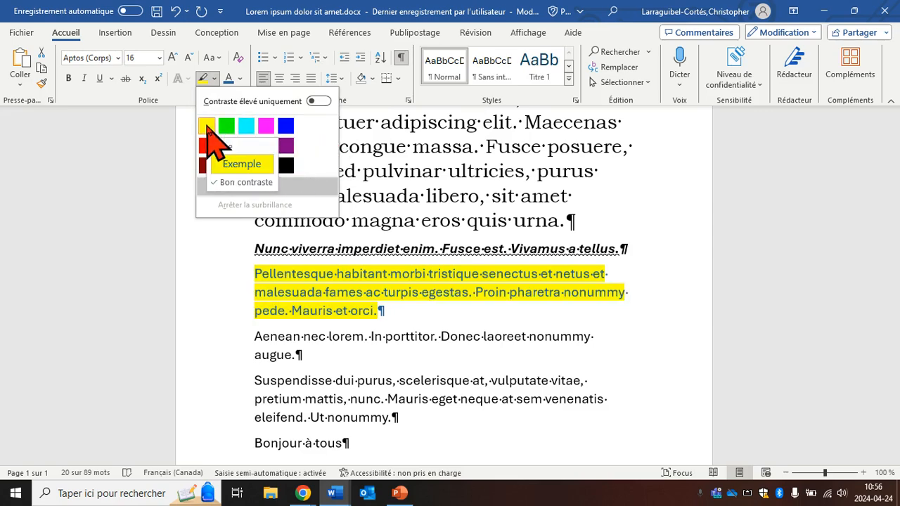
left_click(206, 126)
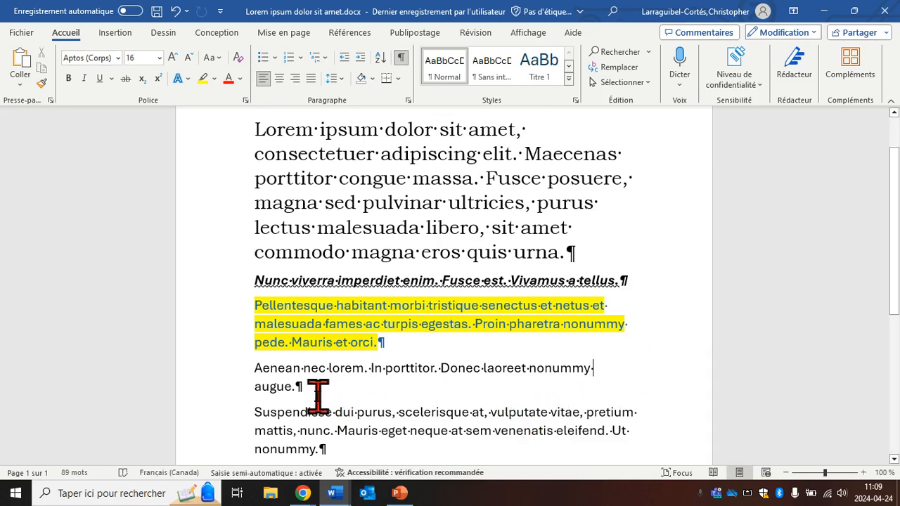
Apply a green glow text effect to the fourth paragraph, starting with "Aenean nec lorem", and deselect it
left_click_drag(291, 378, 255, 372)
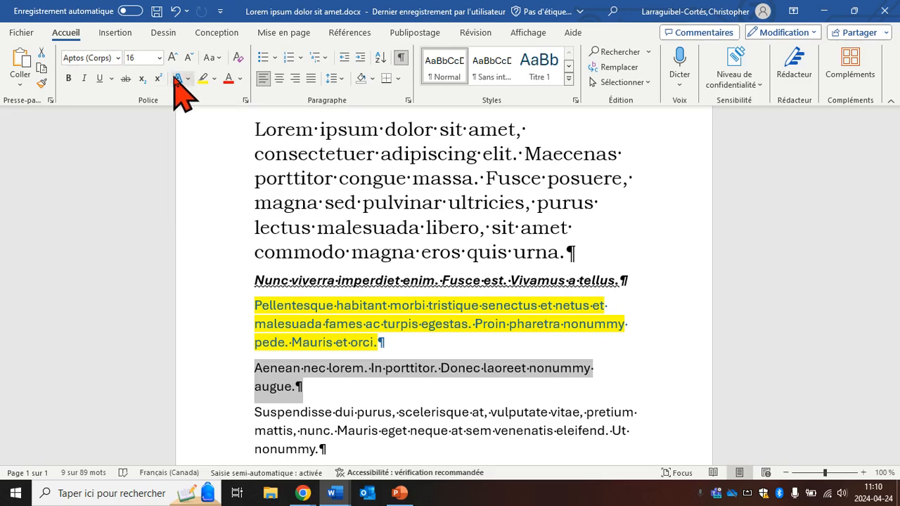
left_click(189, 78)
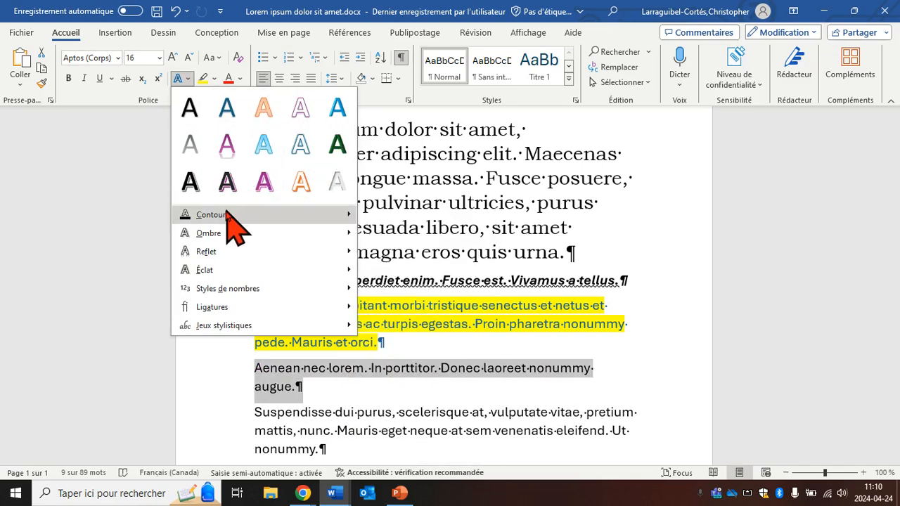
mouse_move(222, 269)
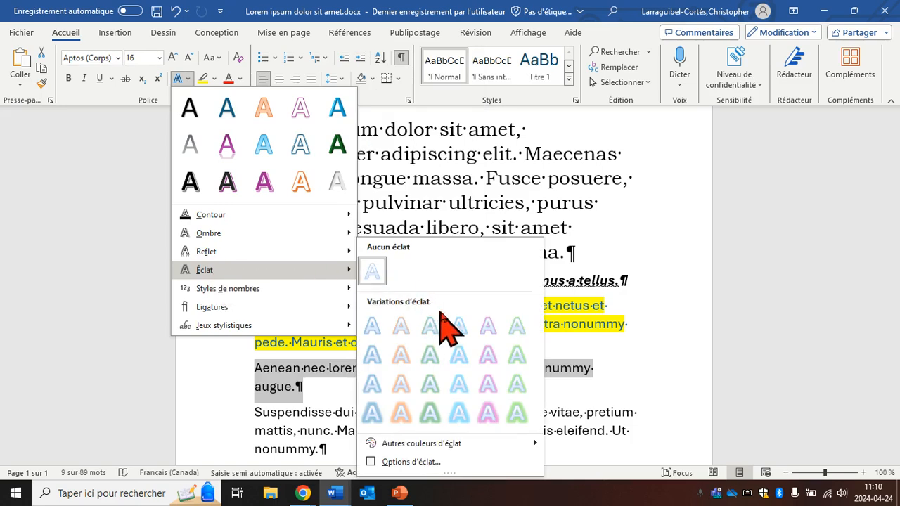
left_click(516, 383)
left_click(397, 413)
Format the word "dui" in the fifth paragraph as superscript and clear the selection
scroll(478, 380, "down", 1)
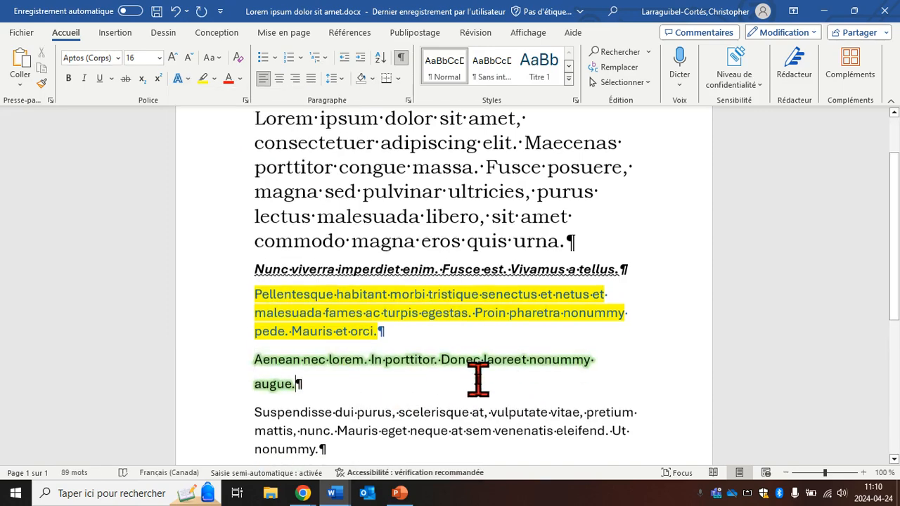
scroll(478, 379, "down", 1)
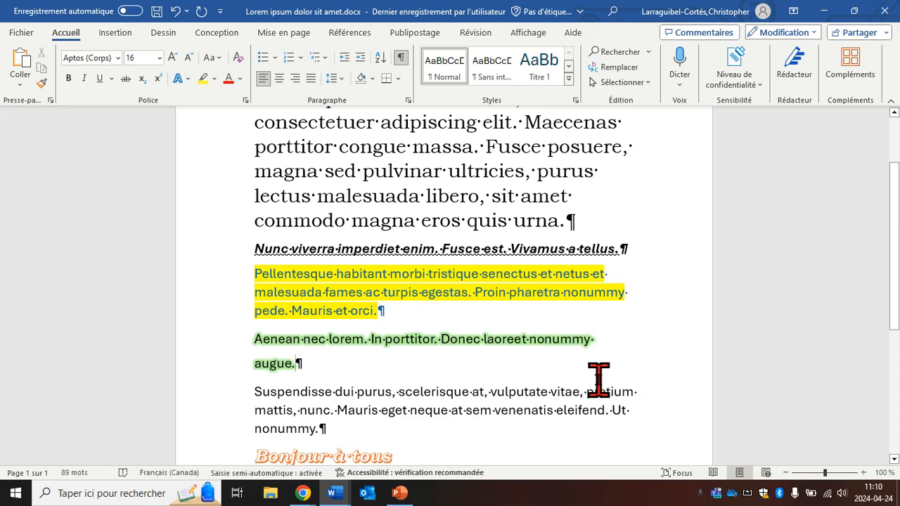
scroll(598, 380, "up", 1)
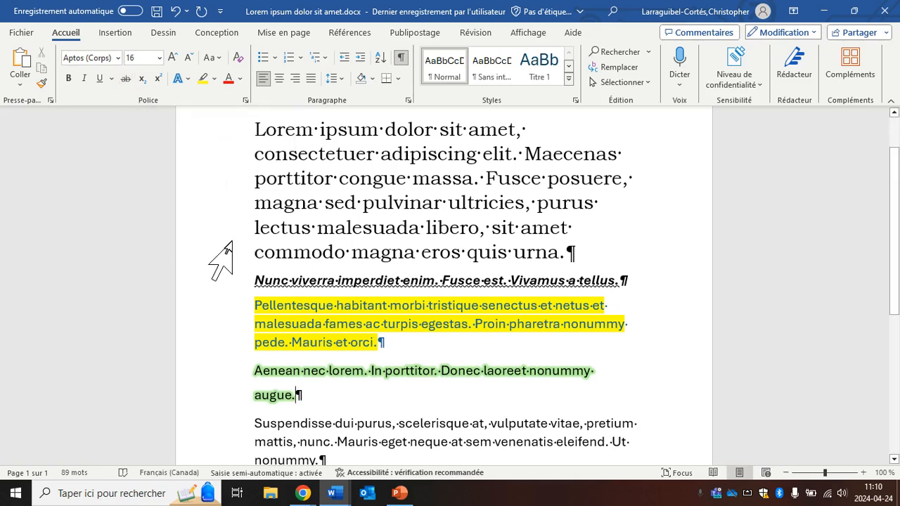
scroll(227, 259, "down", 2)
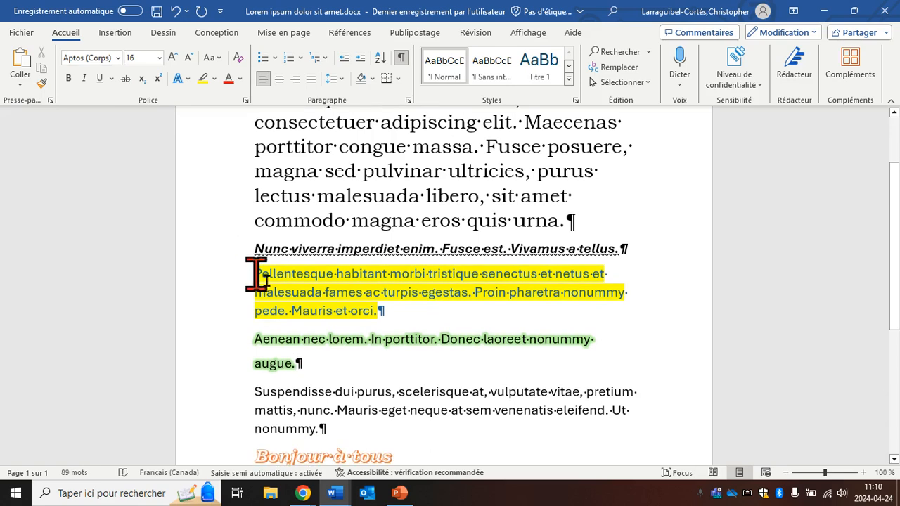
double_click(347, 392)
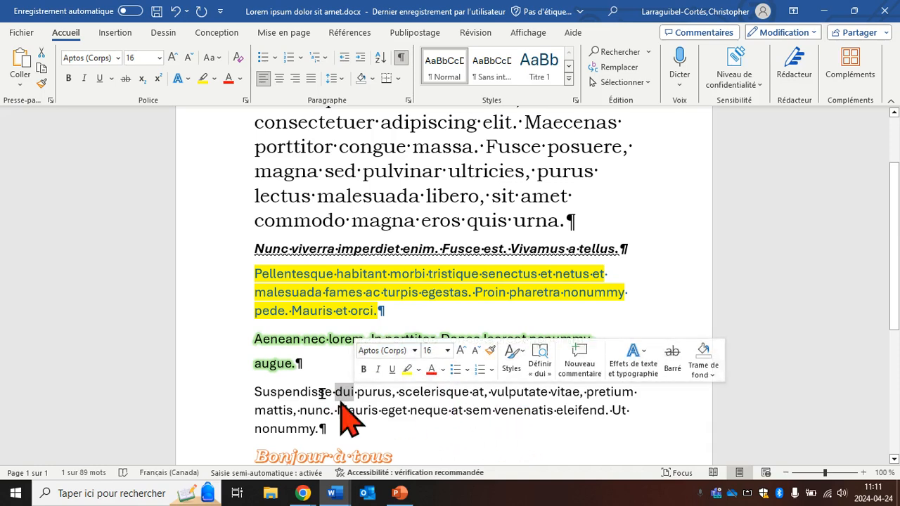
left_click(159, 79)
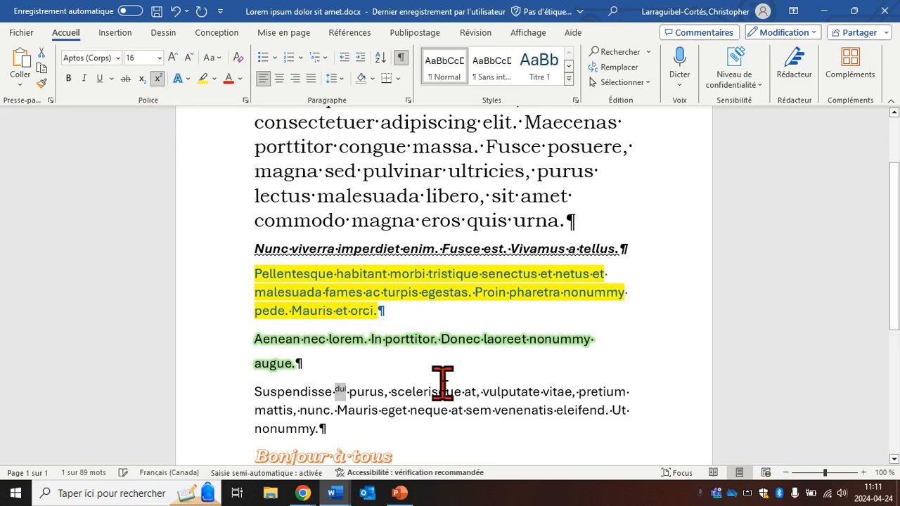
scroll(389, 410, "down", 1)
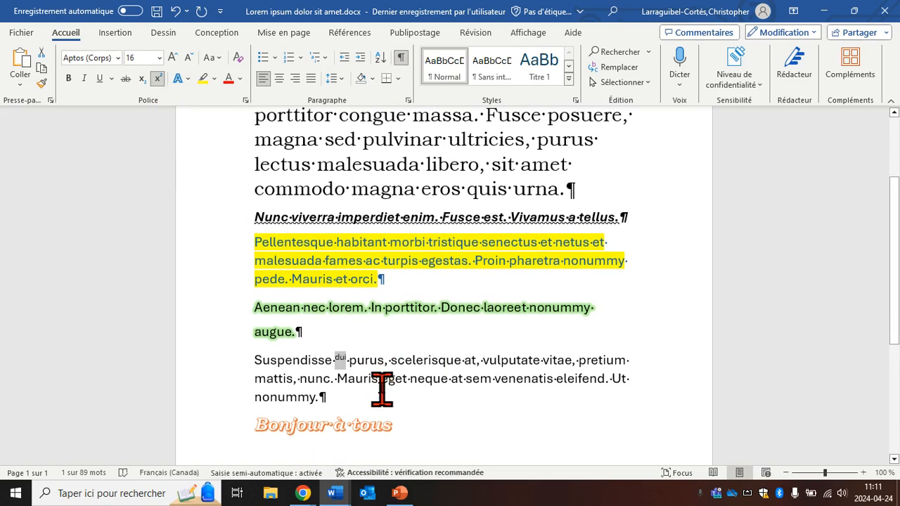
left_click(356, 381)
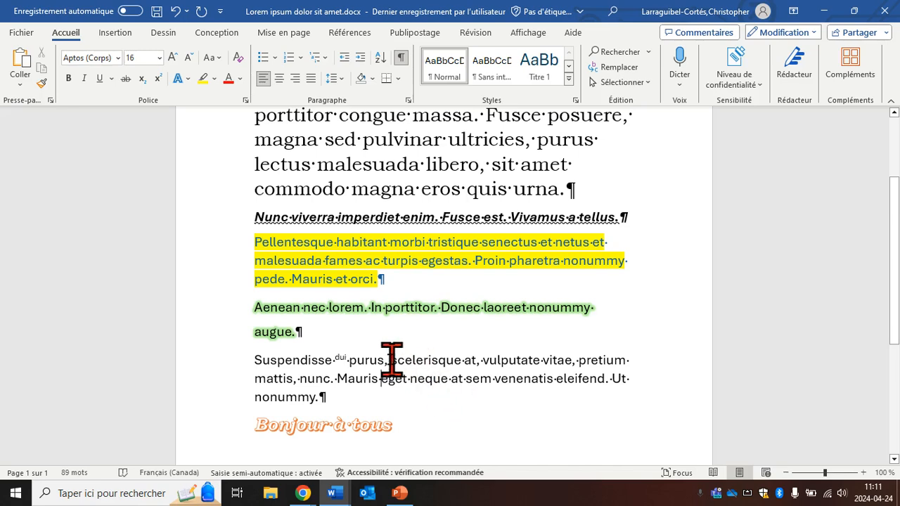
Format the word "scelerisque" in the fifth paragraph as subscript and clear the selection
left_click_drag(390, 360, 462, 365)
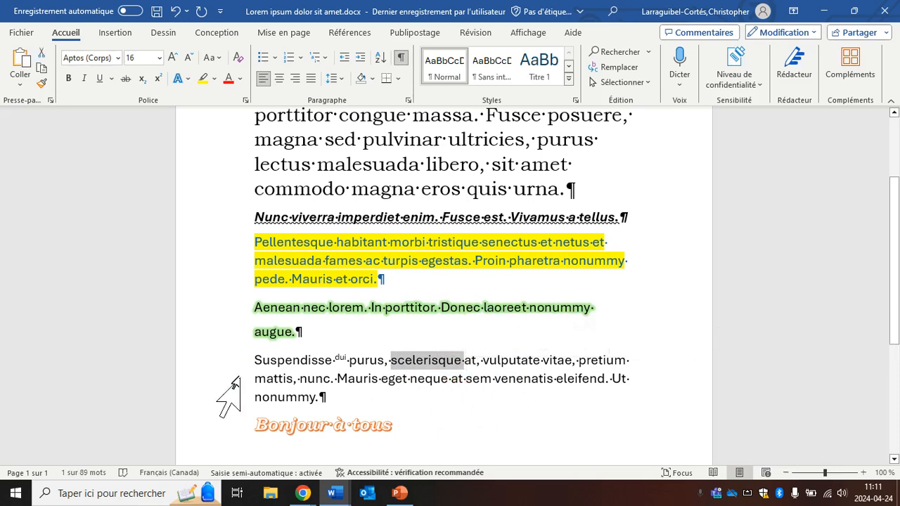
left_click(142, 78)
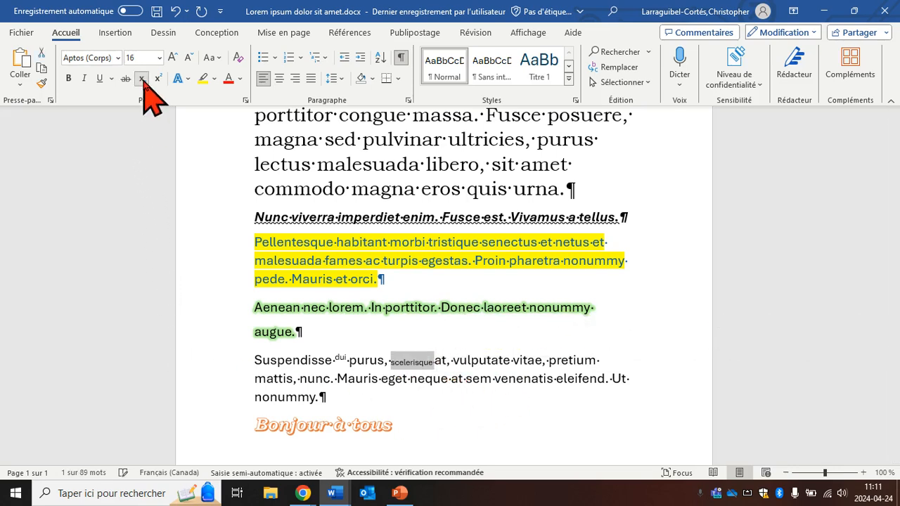
left_click(474, 411)
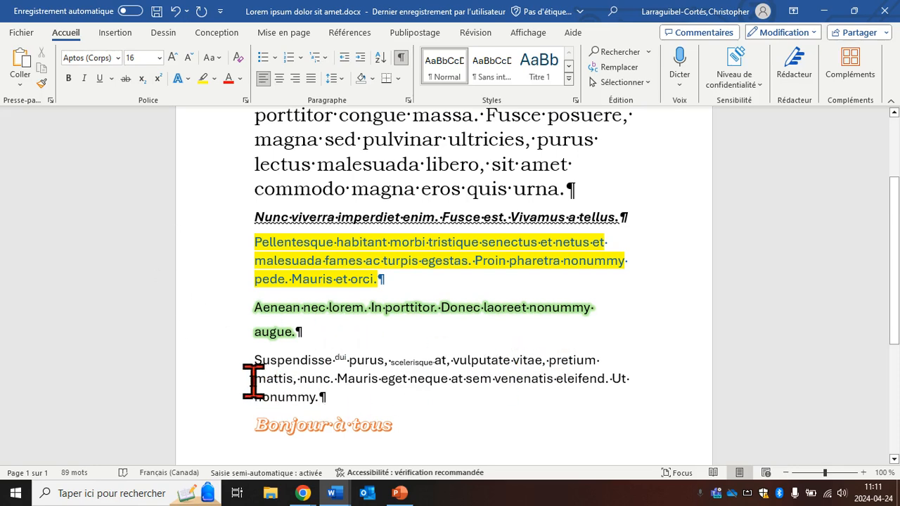
Strike through the word "mattis" in the fifth paragraph and place the cursor at that paragraph's end
left_click_drag(255, 379, 294, 377)
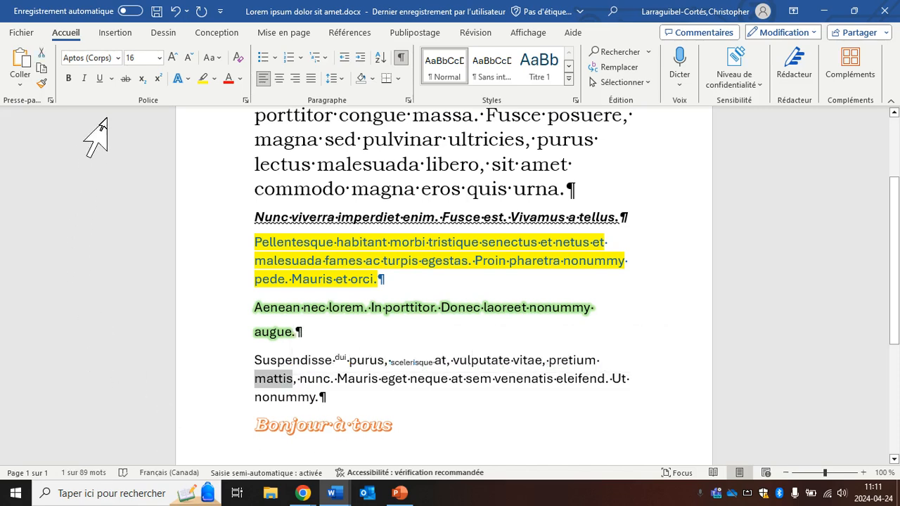
left_click(125, 79)
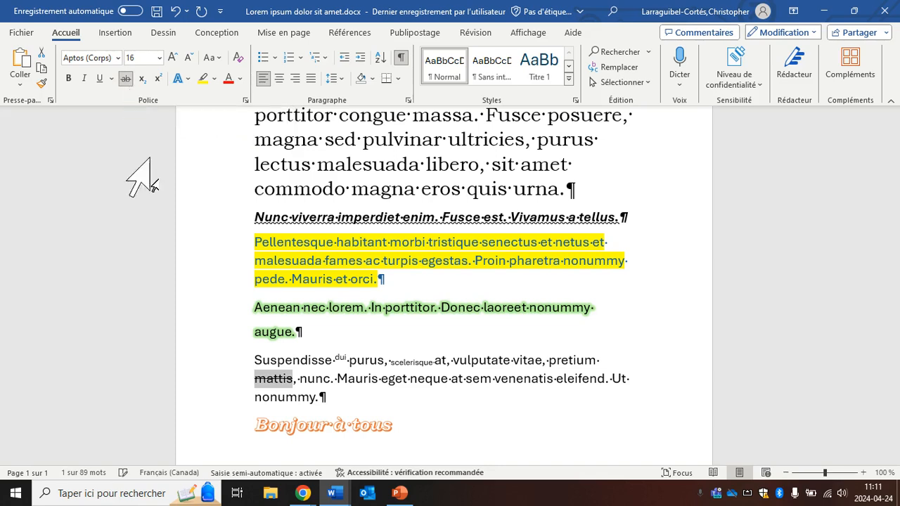
left_click(472, 413)
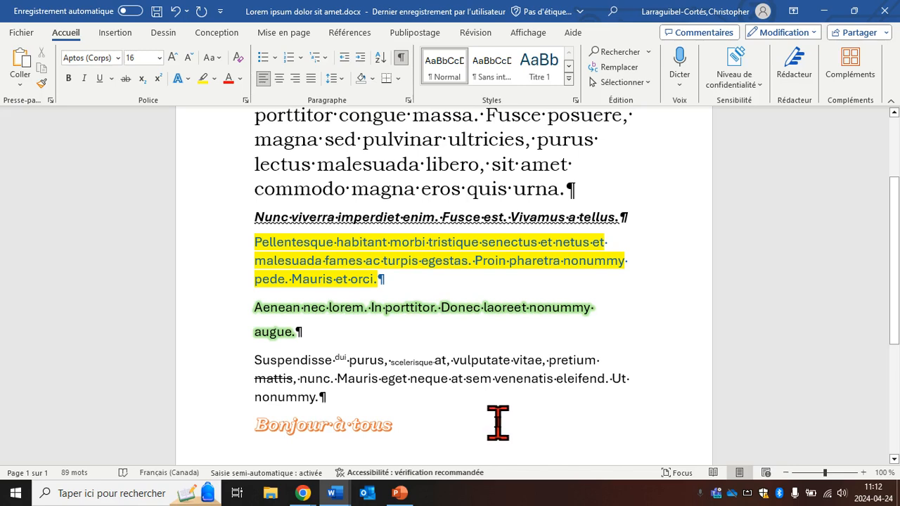
Add an empty paragraph above "Bonjour à tous" and set its font to Aparajita, enlarging the font size to 18
scroll(492, 422, "down", 1)
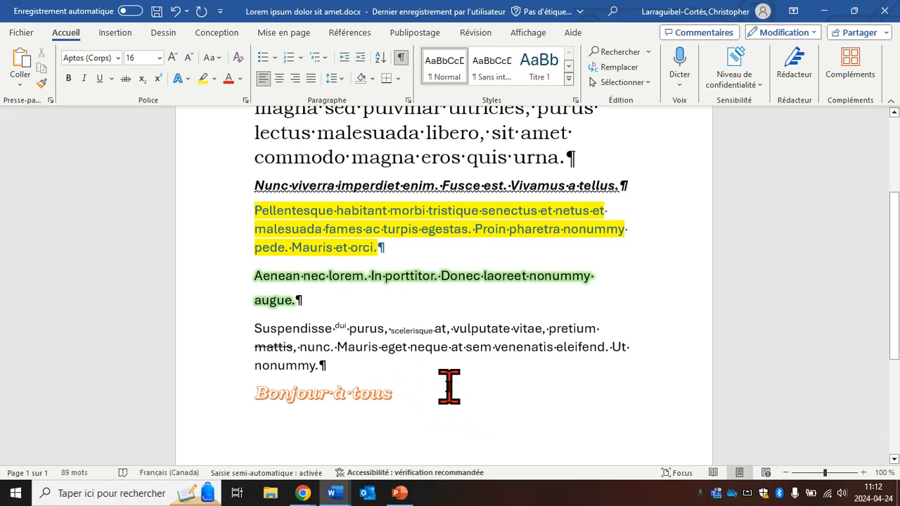
key("Return")
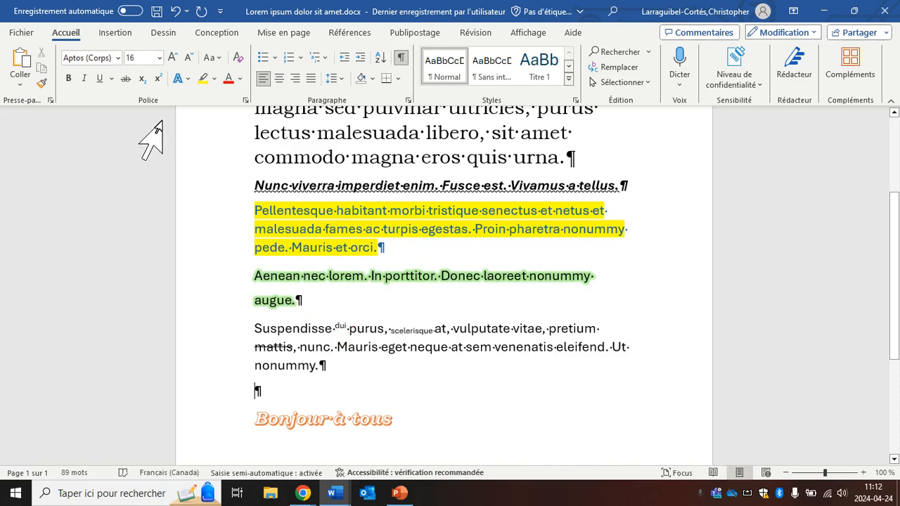
left_click(117, 58)
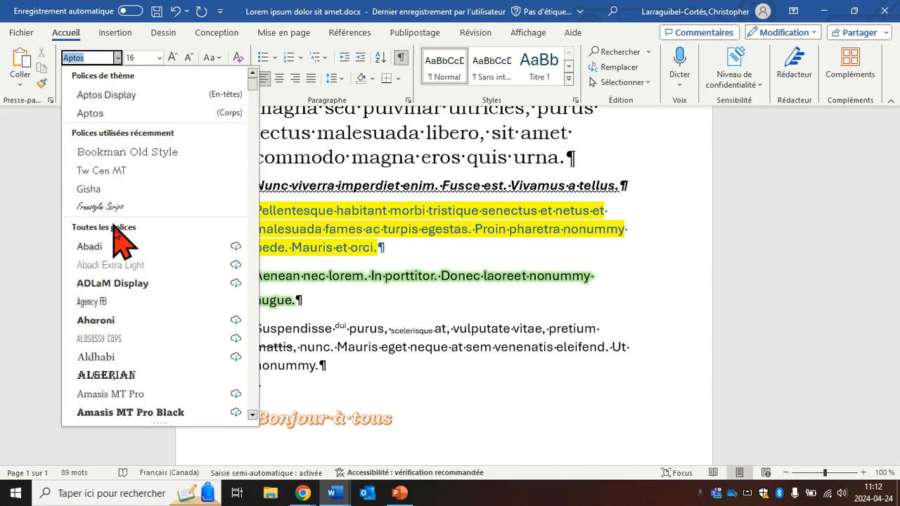
scroll(120, 246, "down", 2)
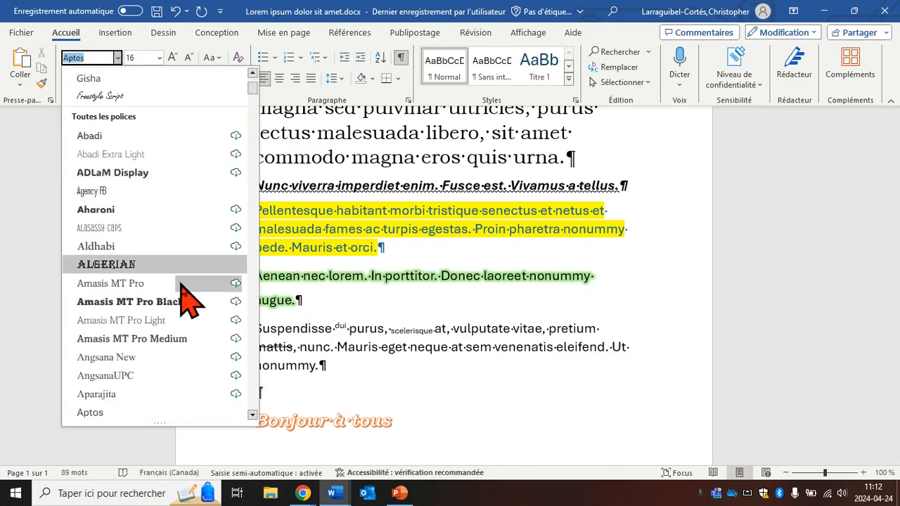
left_click(121, 394)
left_click(172, 57)
left_click(172, 57)
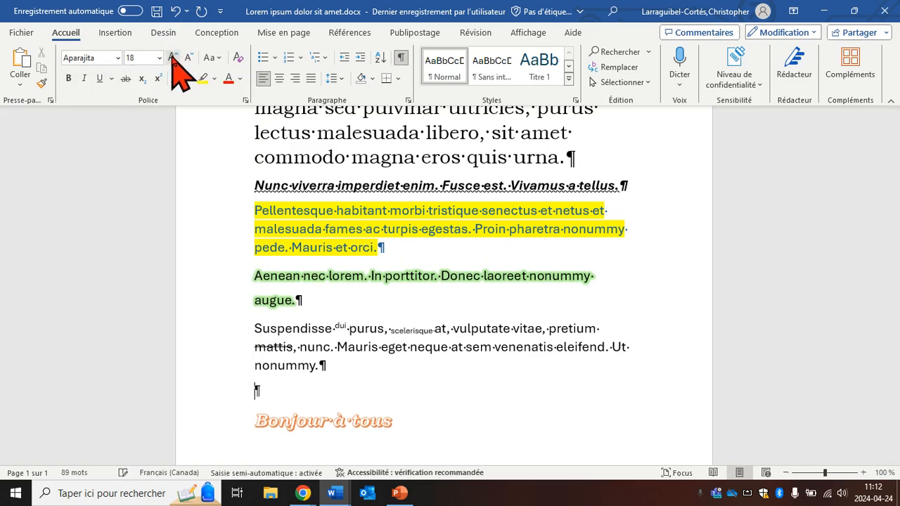
Format the empty paragraph above "Bonjour à tous" with font size 22, bold, italic and a dark green theme font colour
left_click(172, 58)
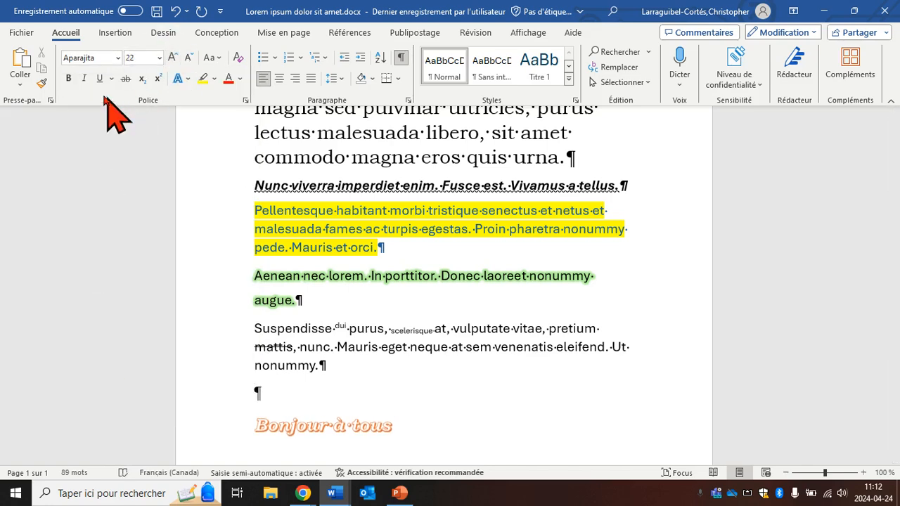
left_click(83, 78)
left_click(68, 78)
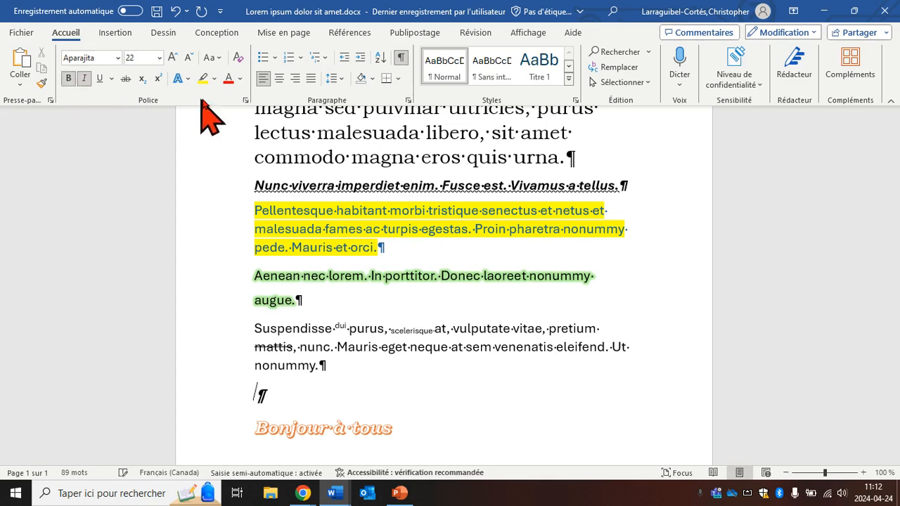
left_click(241, 79)
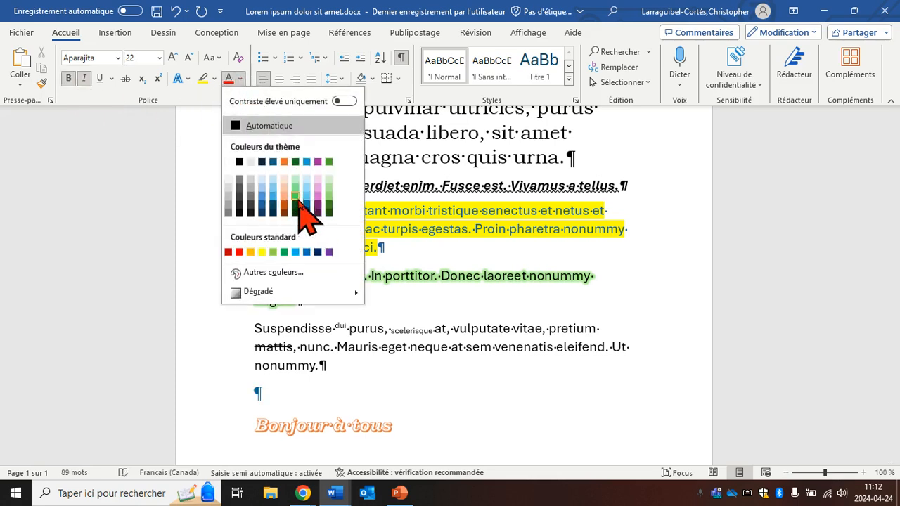
left_click(329, 205)
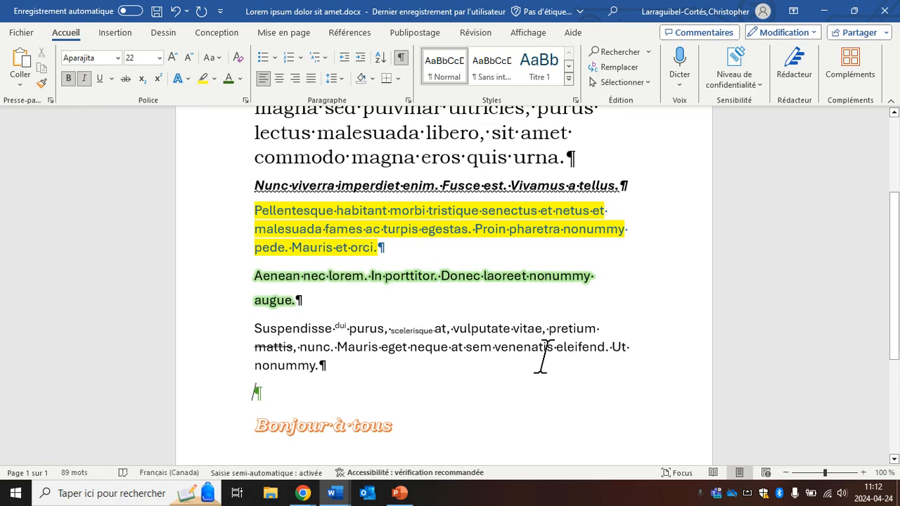
Write "Longtemps après la journée" in the empty paragraph above "Bonjour à tous", correcting the typos in the last word
type("lo")
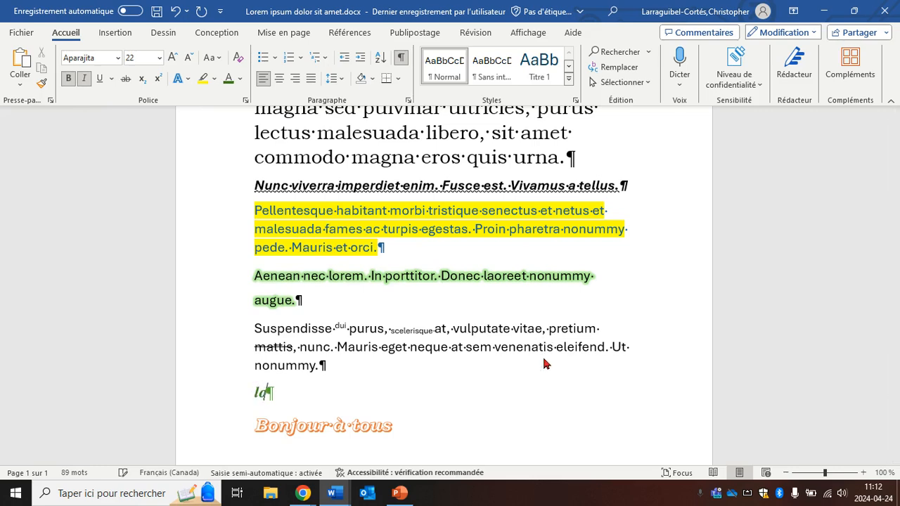
type("ngtemps,")
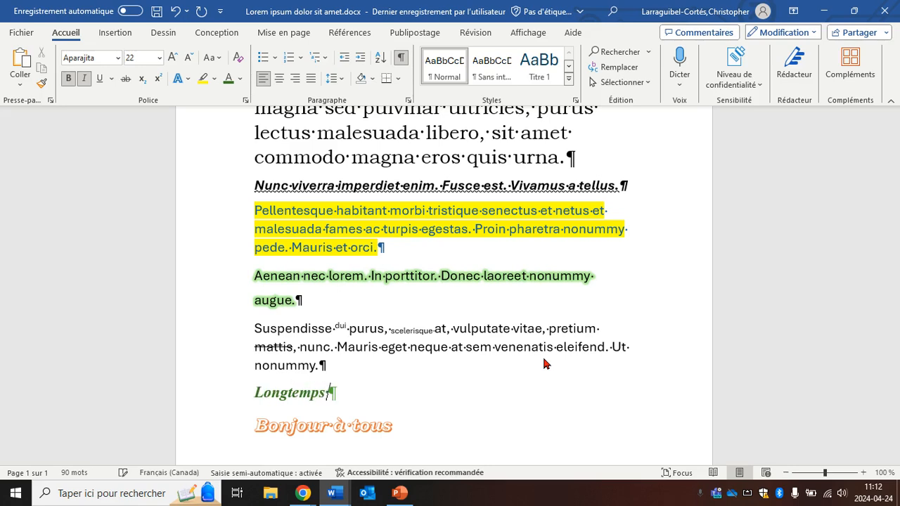
type(" après la jopurné")
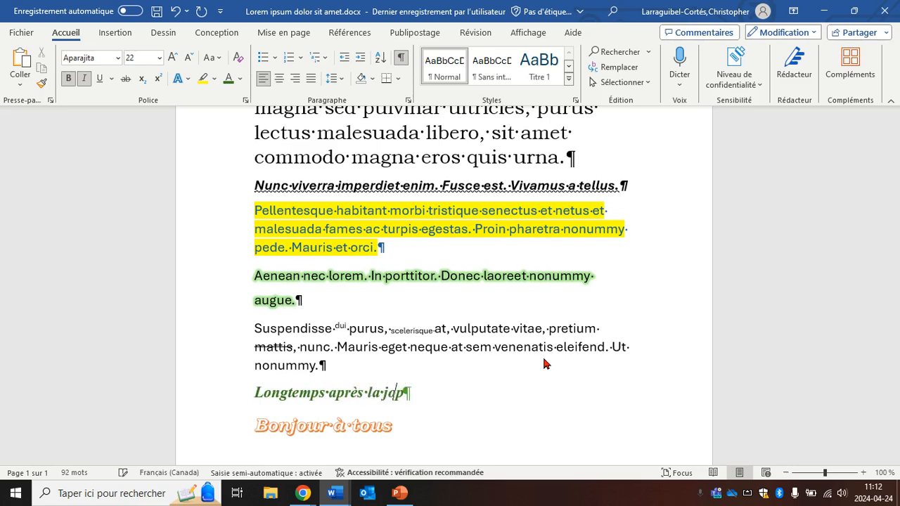
key("BackSpace")
key("BackSpace")
key("BackSpace")
key("BackSpace")
key("BackSpace")
type("ournmée")
key("BackSpace")
key("BackSpace")
key("BackSpace")
key("BackSpace")
key("BackSpace")
key("BackSpace")
key("BackSpace")
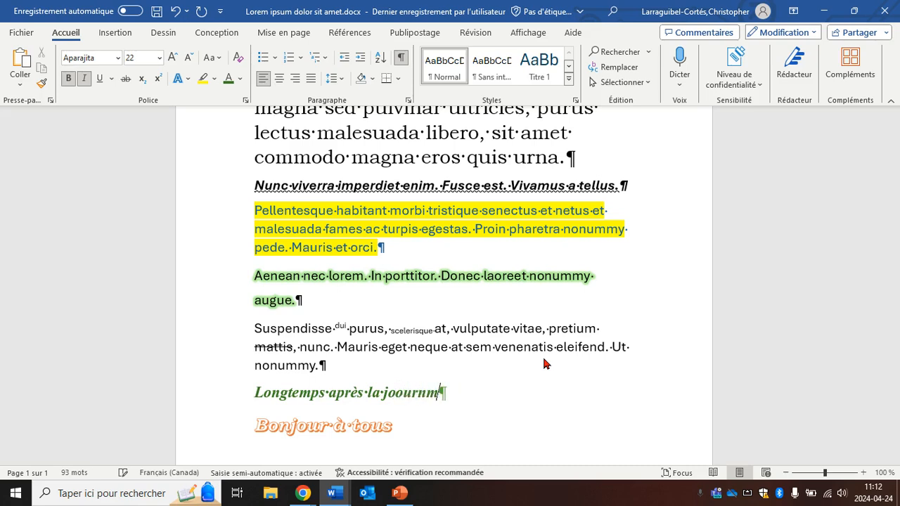
type("urnée")
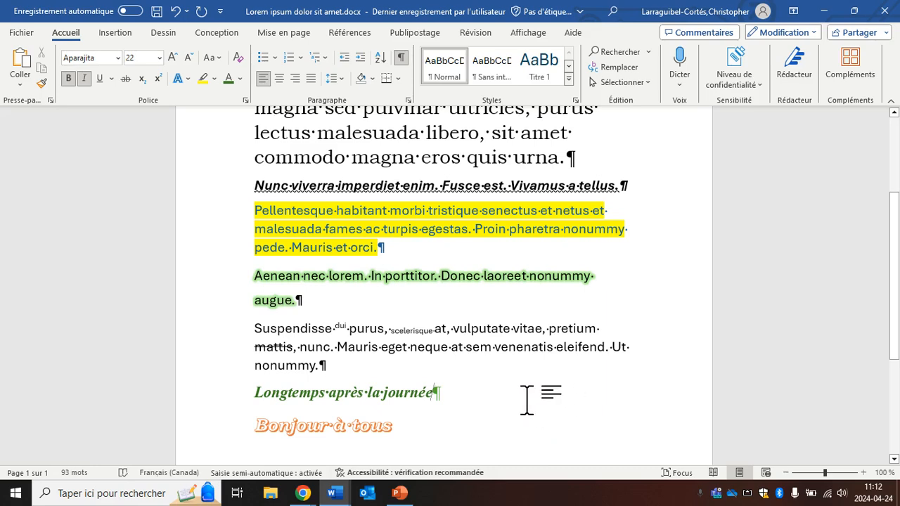
Clear all formatting from the last line "Bonjour à tous" and deselect it
scroll(526, 400, "down", 1)
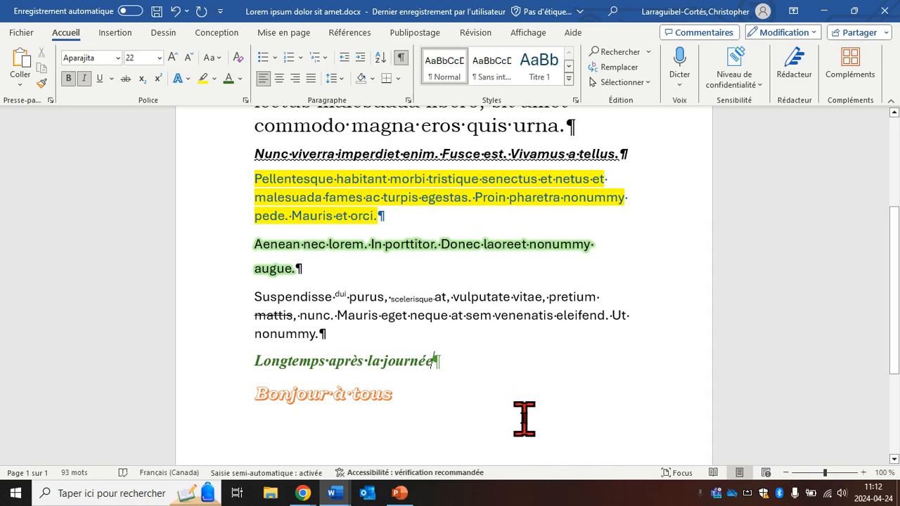
left_click(371, 393)
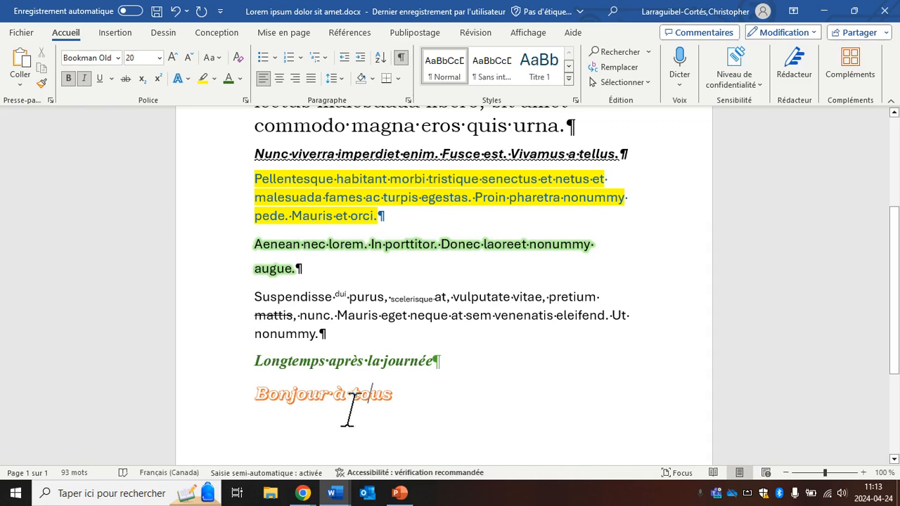
left_click(419, 400)
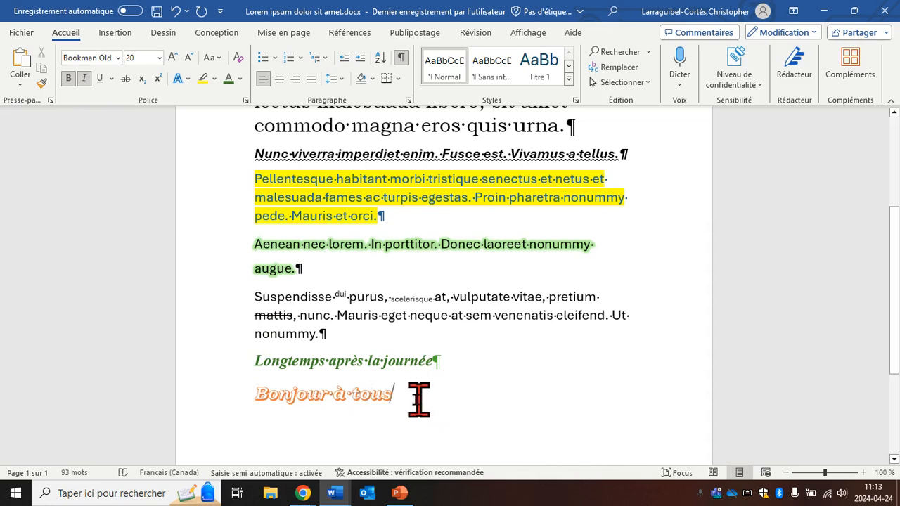
left_click_drag(419, 400, 254, 397)
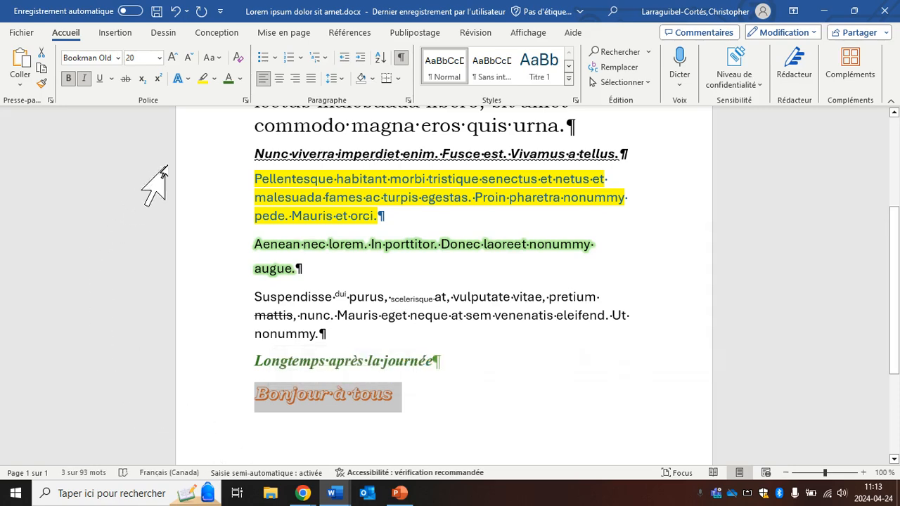
left_click(237, 59)
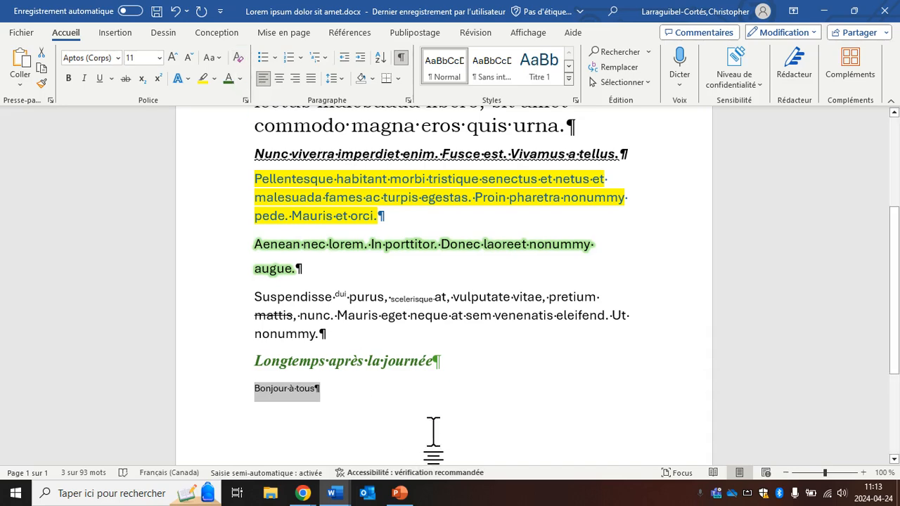
left_click(448, 416)
Clear all formatting from every paragraph from "Lorem ipsum" through "Longtemps après la journée" and deselect the text
scroll(485, 380, "up", 1)
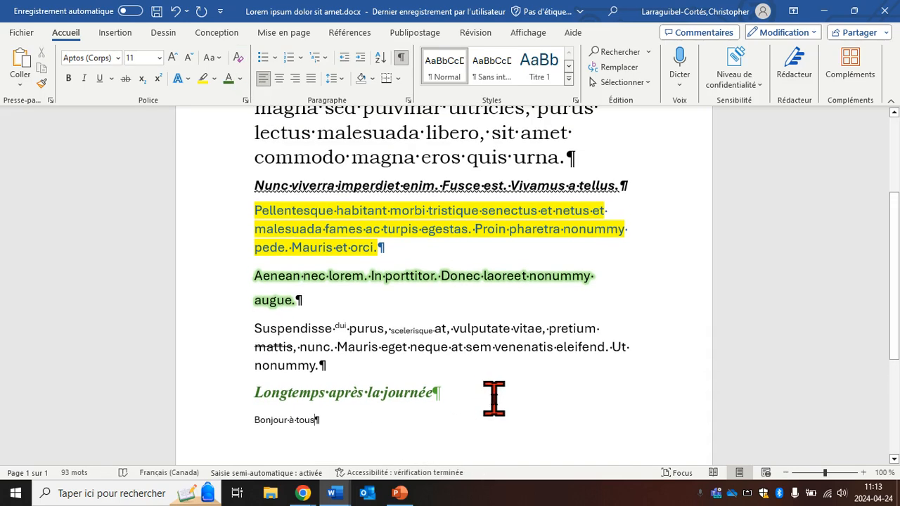
left_click_drag(503, 393, 237, 201)
scroll(236, 342, "up", 4)
scroll(258, 345, "up", 1)
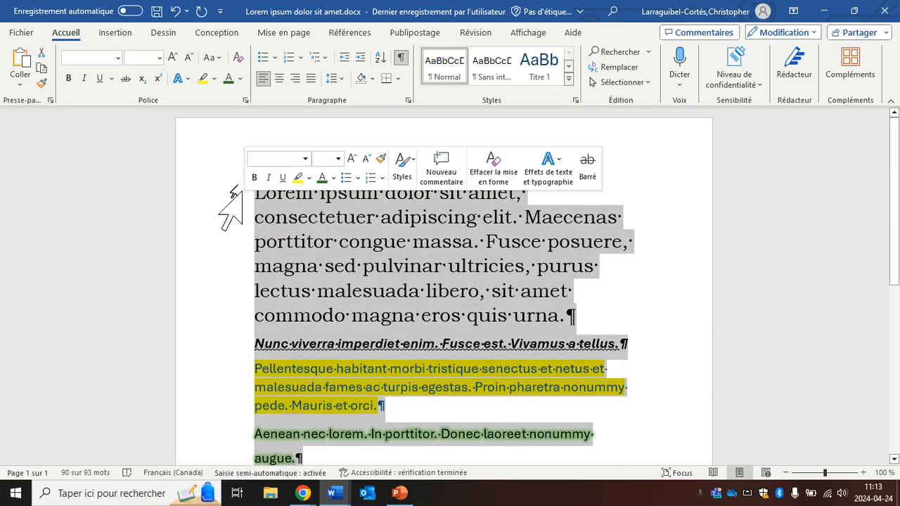
left_click(238, 59)
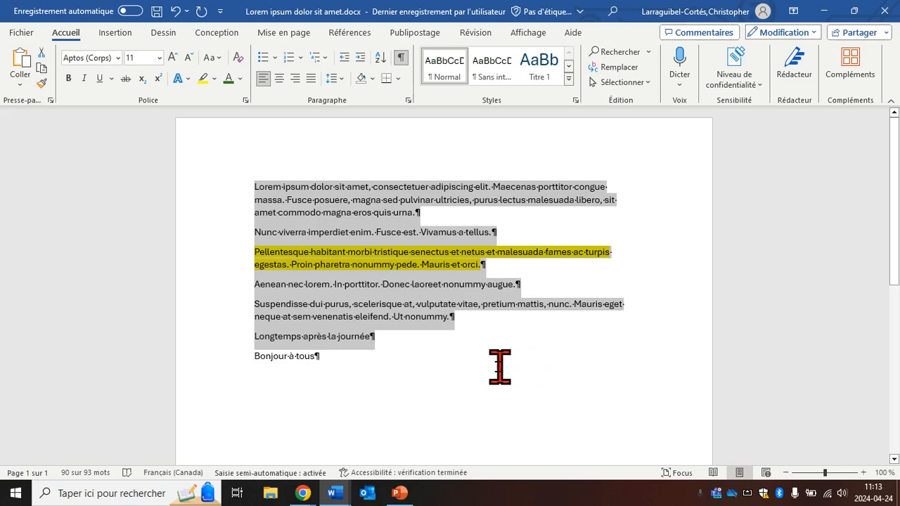
left_click(410, 360)
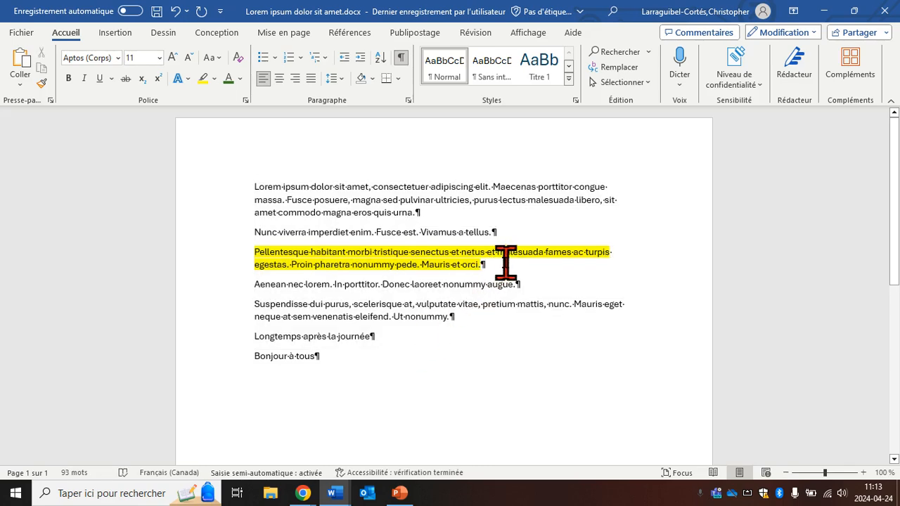
Remove the yellow highlighting from the third paragraph, starting "Pellentesque habitant", by setting its highlight to no colour, and deselect it
left_click_drag(492, 266, 247, 253)
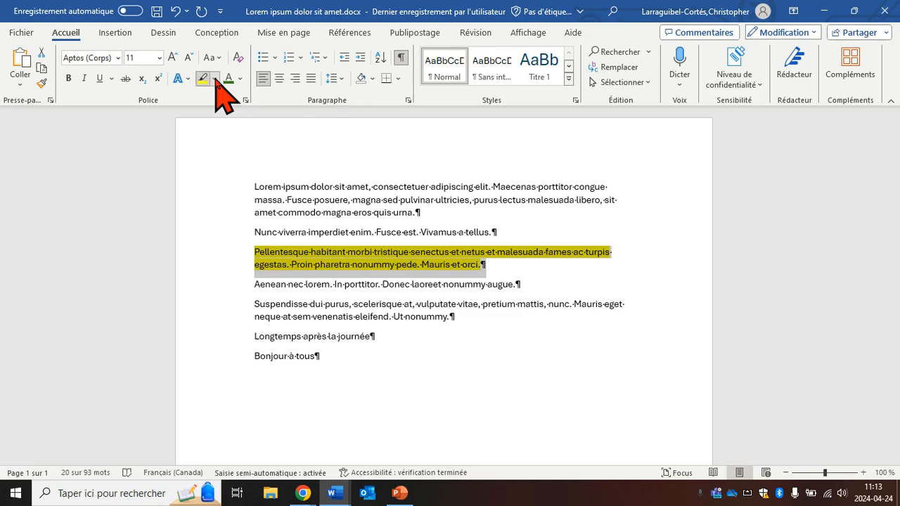
left_click(214, 78)
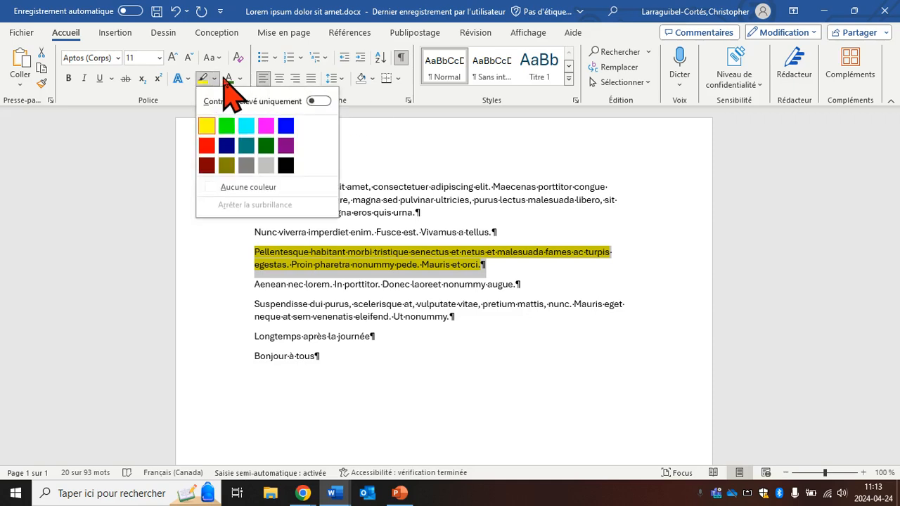
left_click(262, 187)
left_click(482, 391)
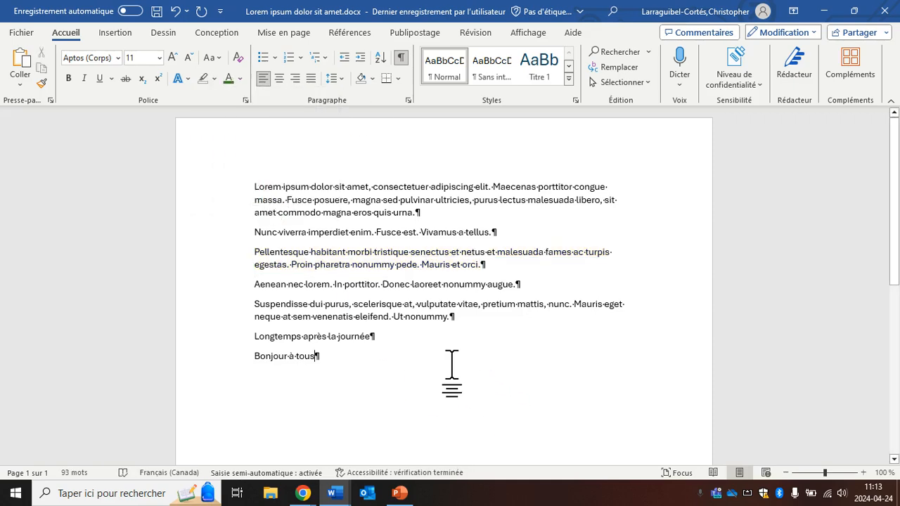